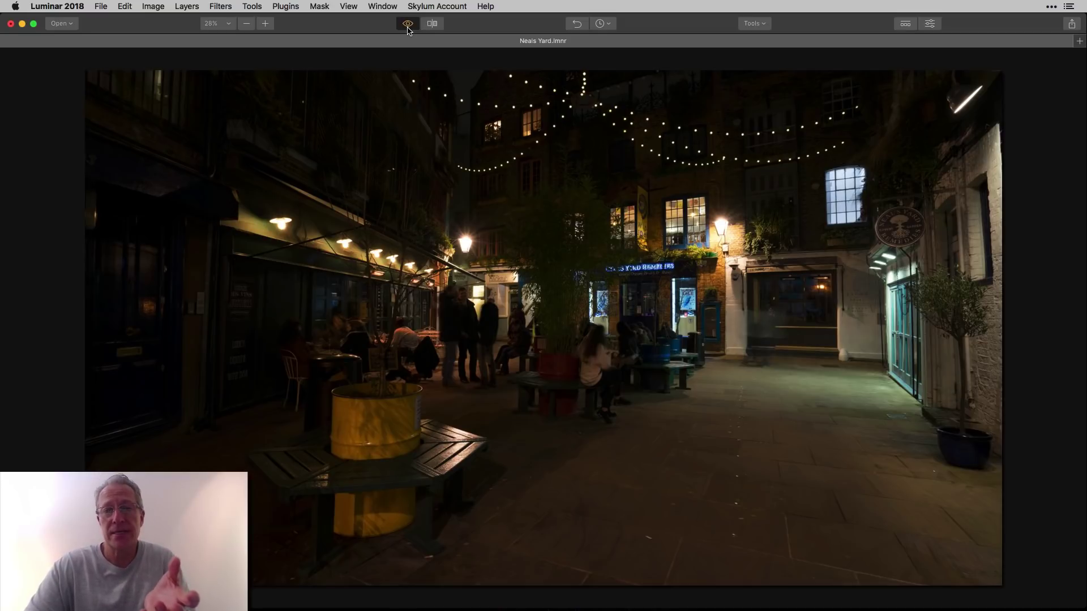
Leave the original view to show the edited Neals Yard photo beside its filter list
{"action": "left_click", "coordinate": [407, 24]}
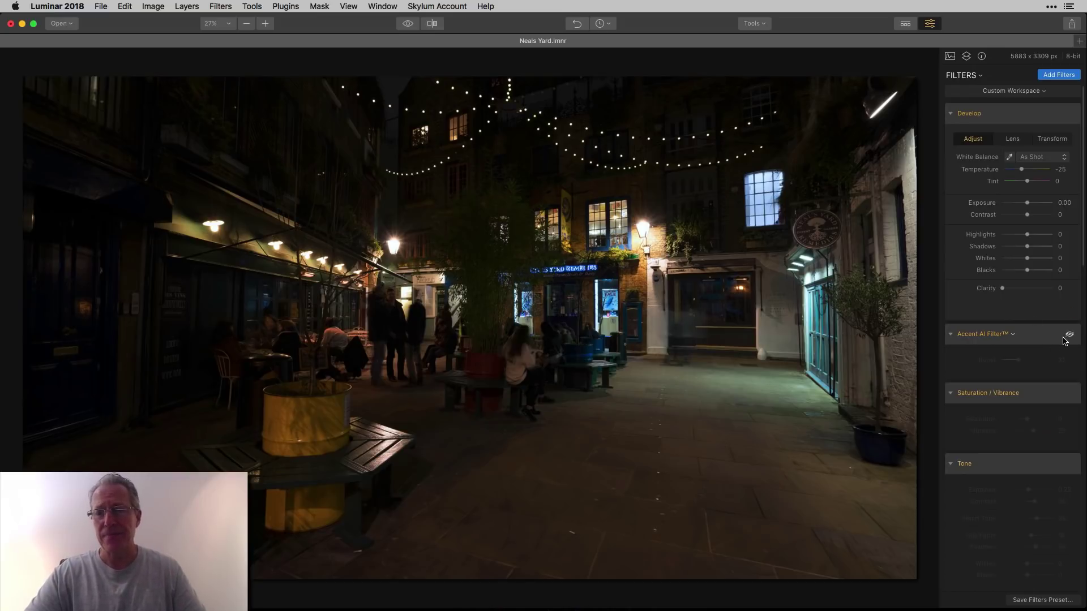
Enable the Accent AI Filter at Boost 32 and compare it against the darker original
{"action": "left_click", "coordinate": [1069, 336]}
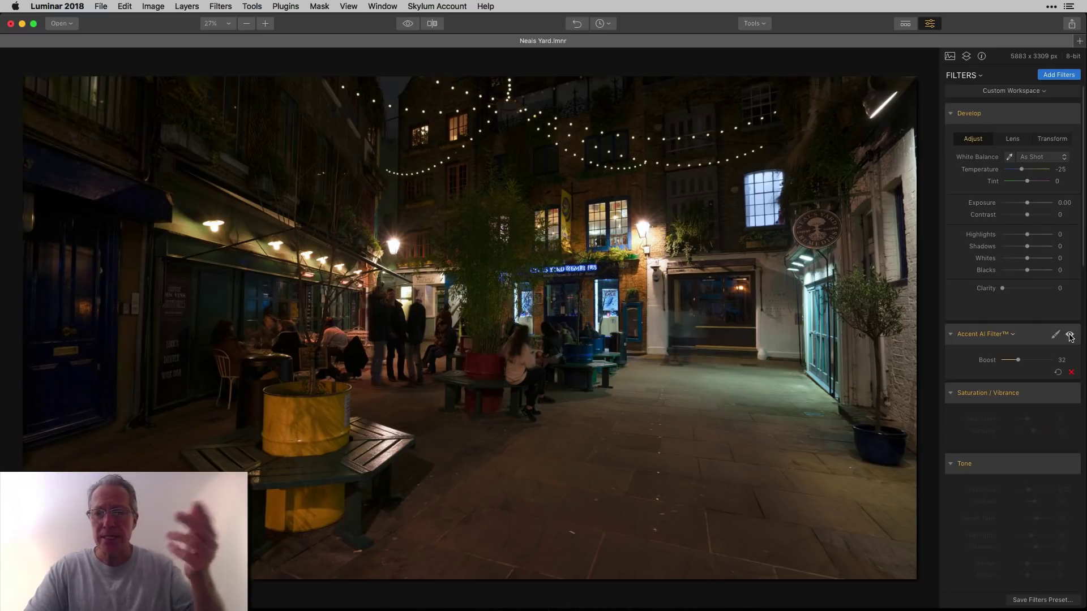
{"action": "left_click", "coordinate": [410, 27]}
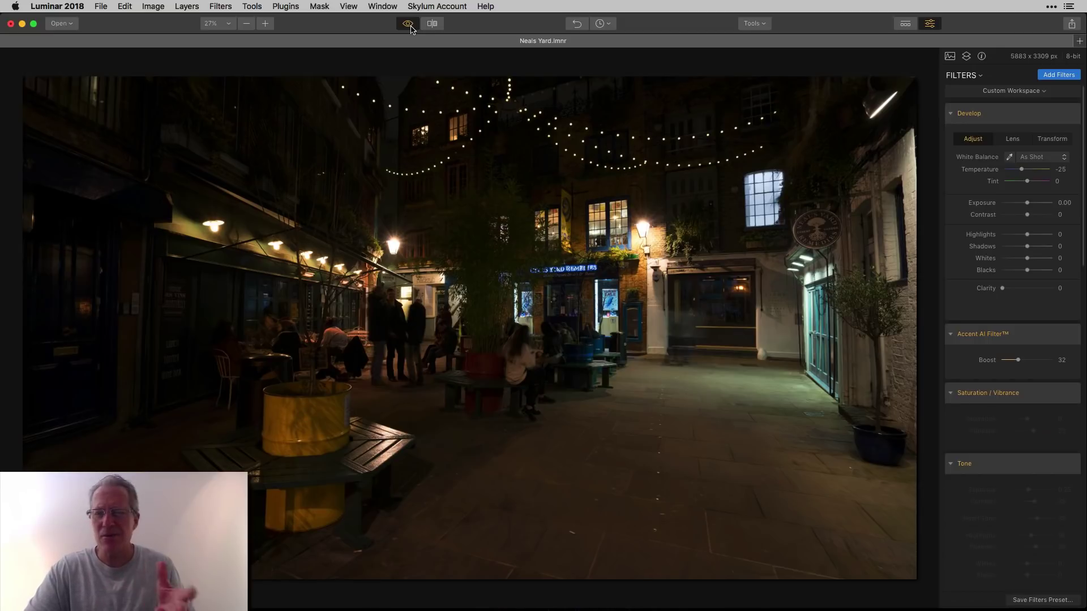
{"action": "left_click", "coordinate": [410, 30]}
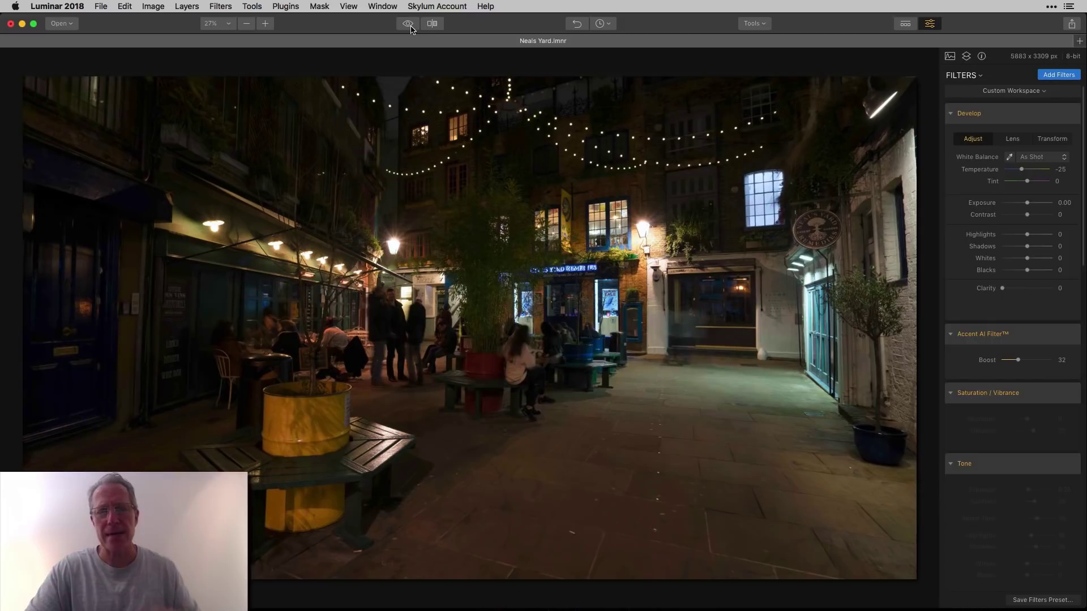
{"action": "scroll", "coordinate": [961, 407], "scroll_direction": "down", "scroll_amount": 5}
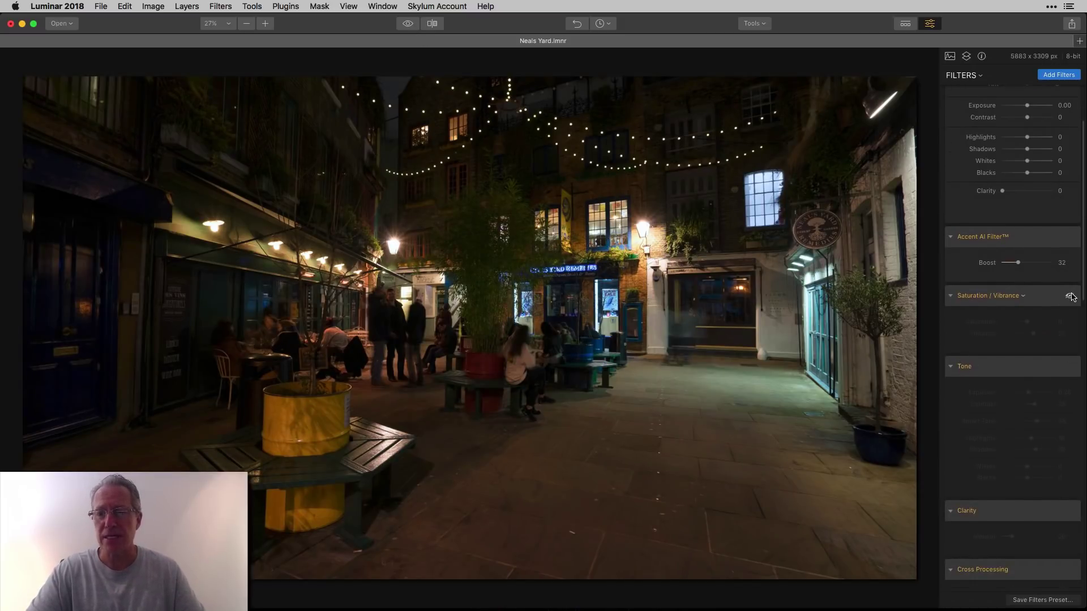
Enable Saturation/Vibrance (Vibrance 25) and Tone (Exposure 0.25, Contrast 30), toggling Tone to compare
{"action": "left_click", "coordinate": [1070, 296]}
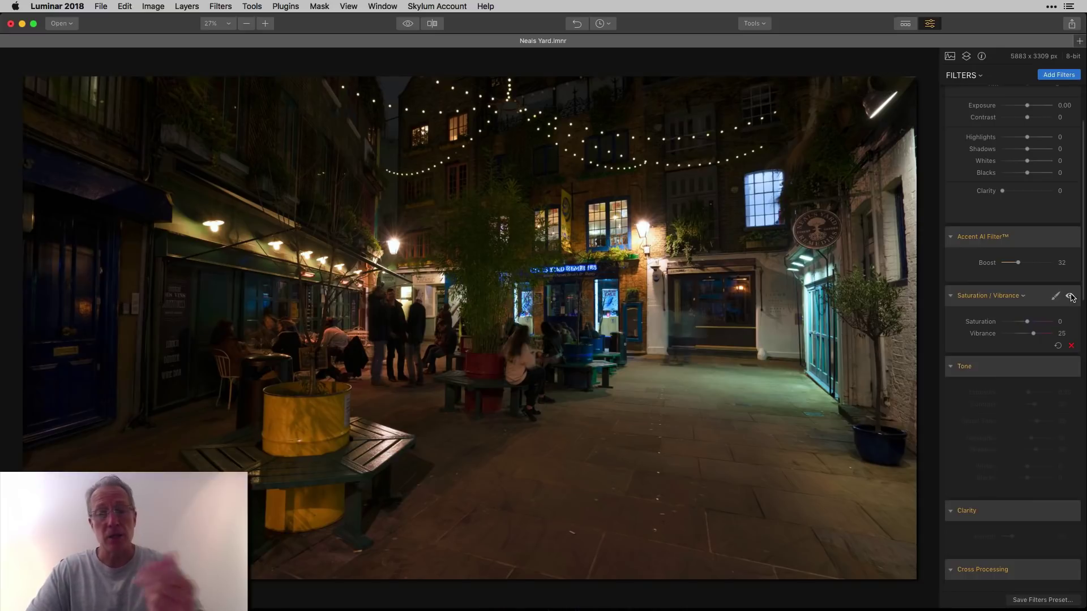
{"action": "scroll", "coordinate": [1070, 298], "scroll_direction": "down", "scroll_amount": 6}
{"action": "left_click", "coordinate": [1069, 255]}
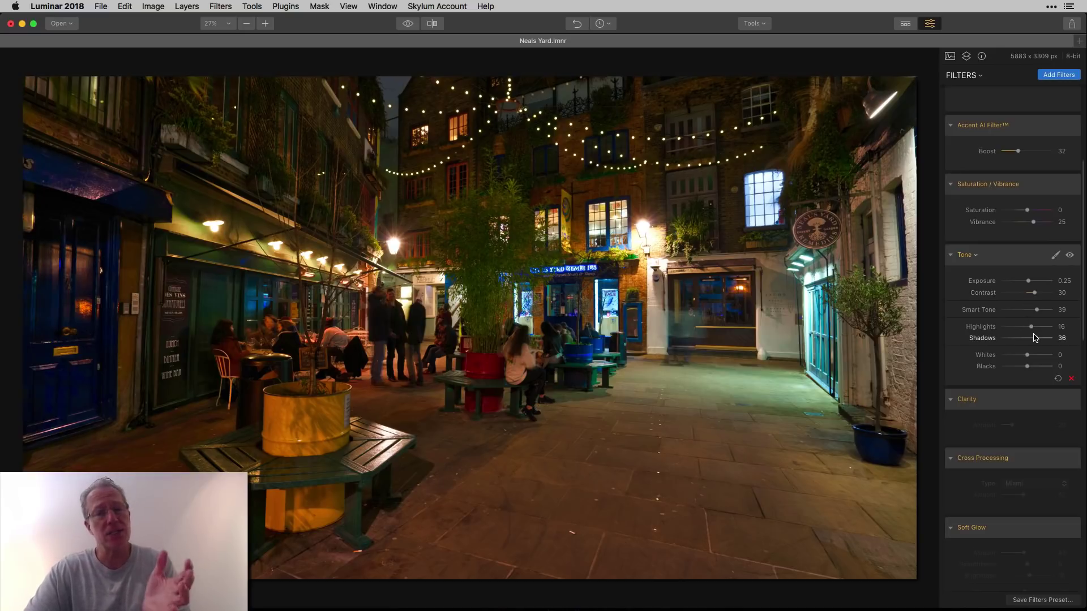
{"action": "left_click", "coordinate": [1069, 255]}
{"action": "left_click", "coordinate": [1069, 256]}
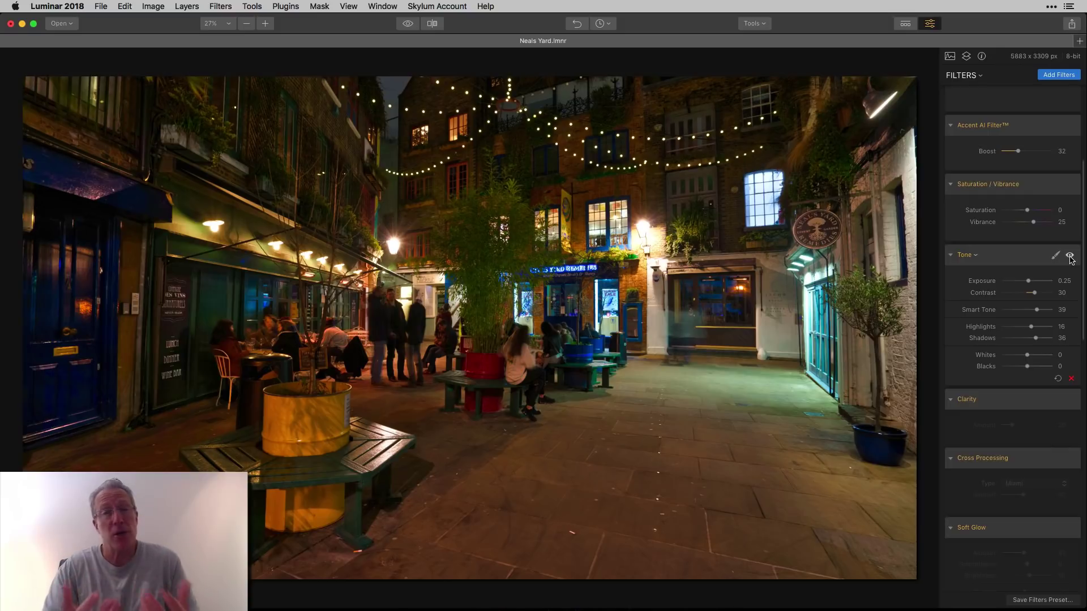
{"action": "scroll", "coordinate": [1071, 259], "scroll_direction": "down", "scroll_amount": 3}
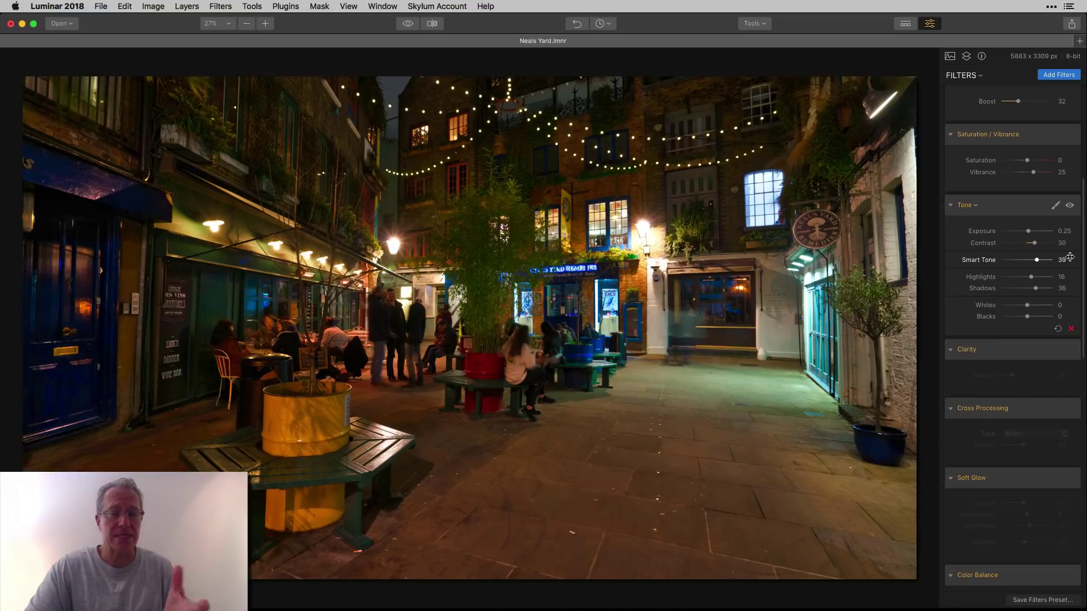
Turn on the Clarity filter at Amount 20
{"action": "scroll", "coordinate": [1070, 258], "scroll_direction": "down", "scroll_amount": 2}
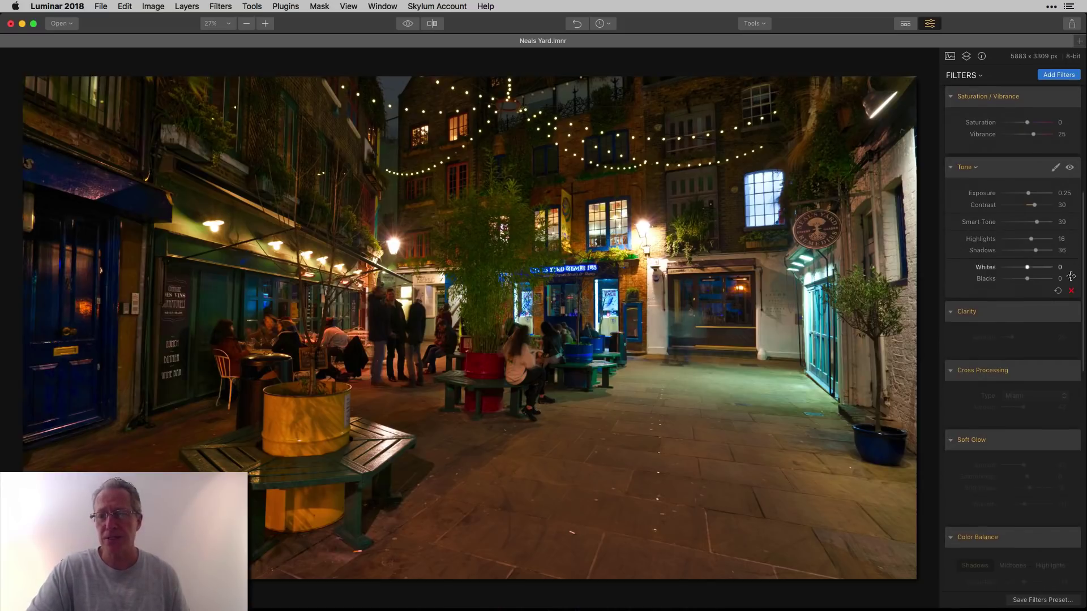
{"action": "left_click", "coordinate": [1069, 313]}
{"action": "scroll", "coordinate": [1051, 360], "scroll_direction": "down", "scroll_amount": 2}
{"action": "scroll", "coordinate": [1052, 360], "scroll_direction": "down", "scroll_amount": 2}
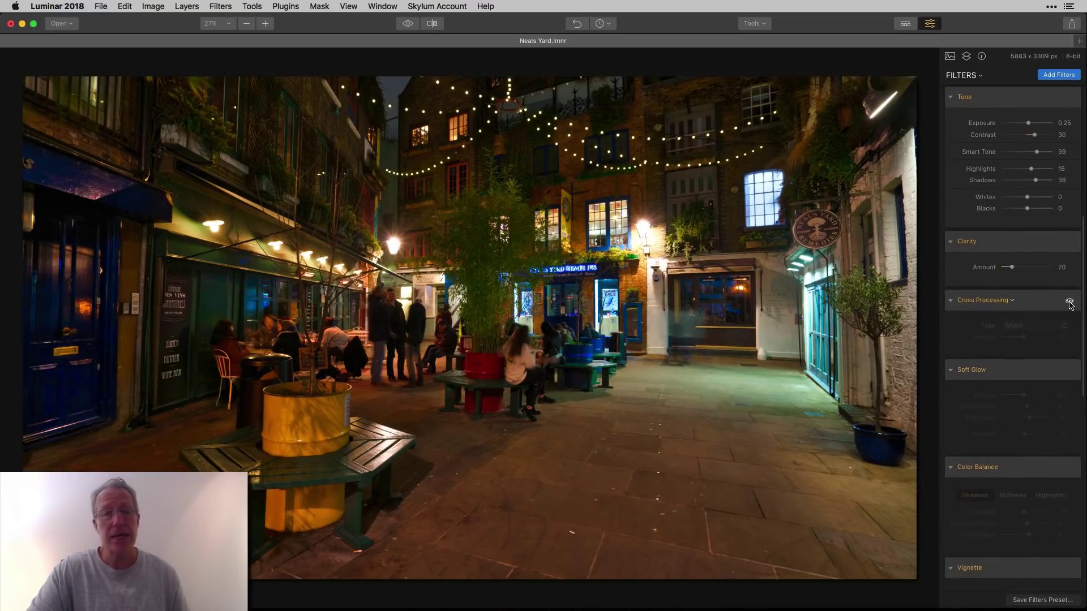
Enable Cross Processing at Amount 42, trying Chicago and Seattle before settling on Miami
{"action": "left_click", "coordinate": [1069, 302]}
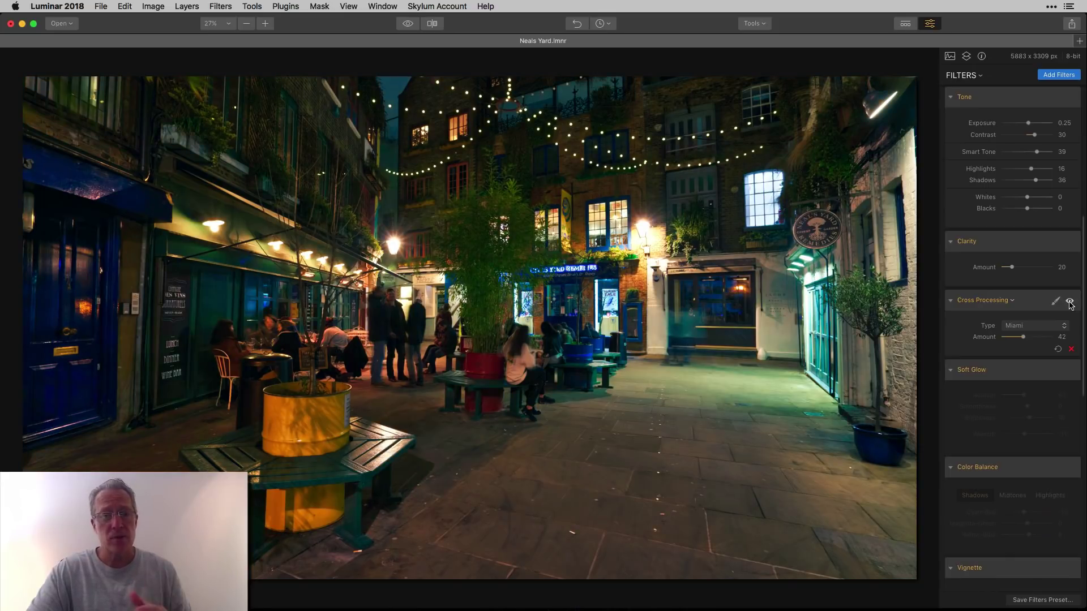
{"action": "left_click", "coordinate": [1029, 327]}
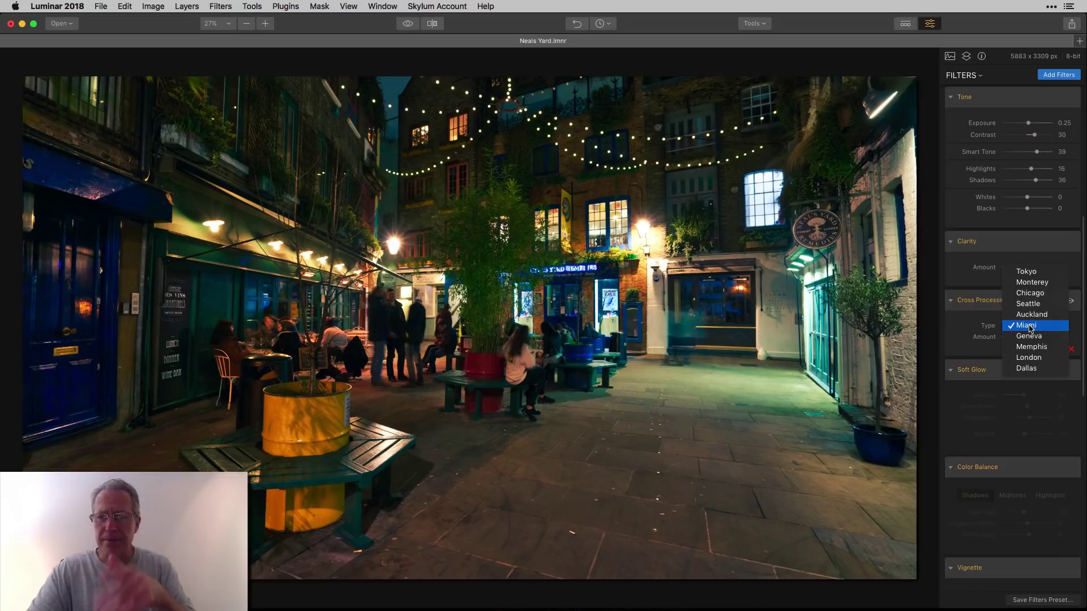
{"action": "left_click", "coordinate": [1030, 293]}
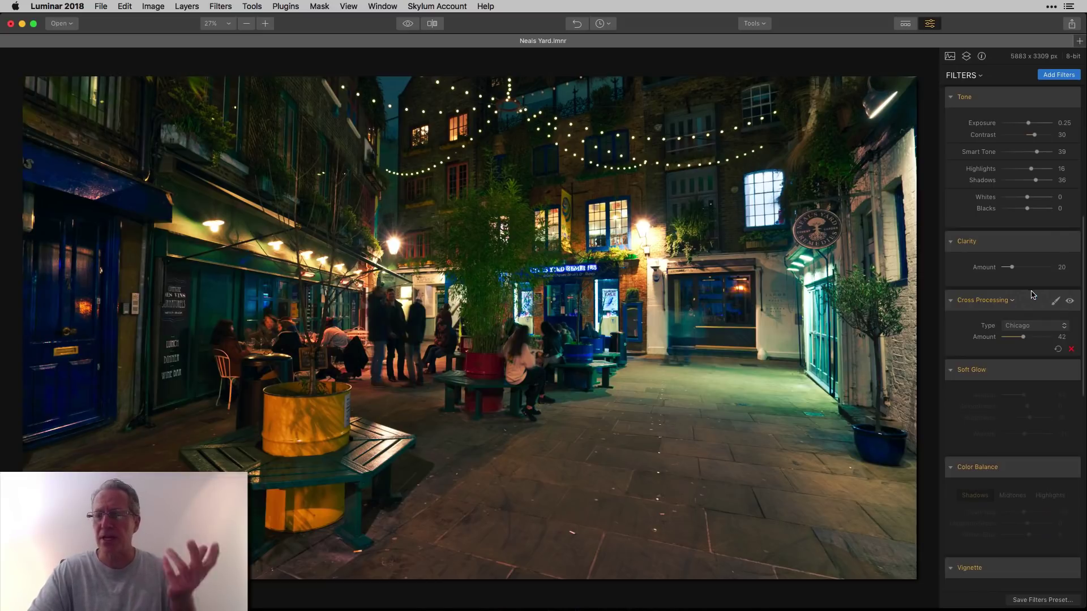
{"action": "left_click", "coordinate": [1025, 328]}
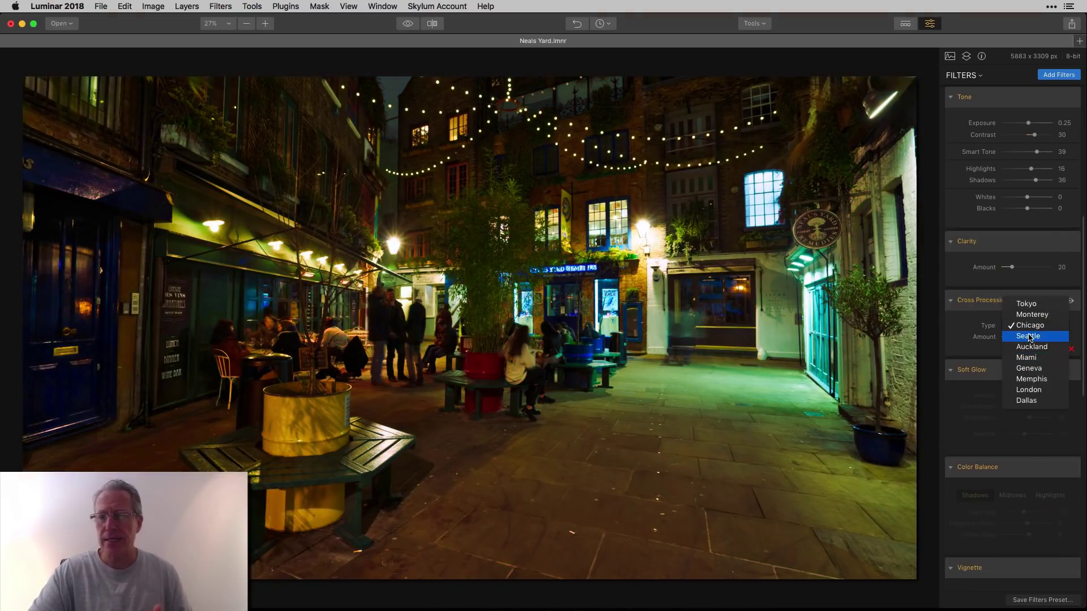
{"action": "left_click", "coordinate": [1029, 336]}
{"action": "left_click", "coordinate": [1029, 327]}
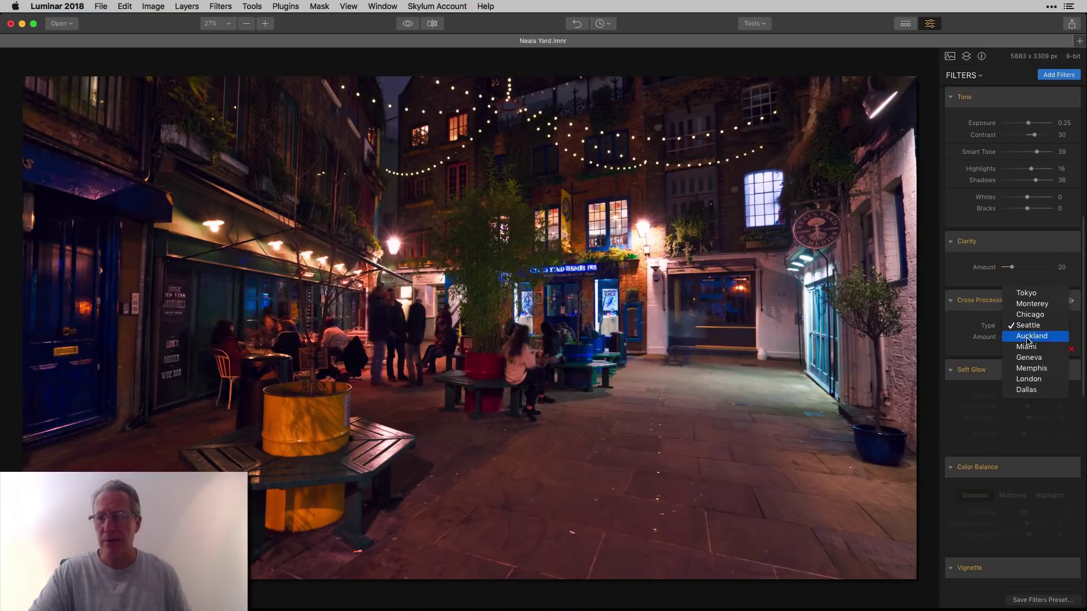
{"action": "left_click", "coordinate": [1029, 339]}
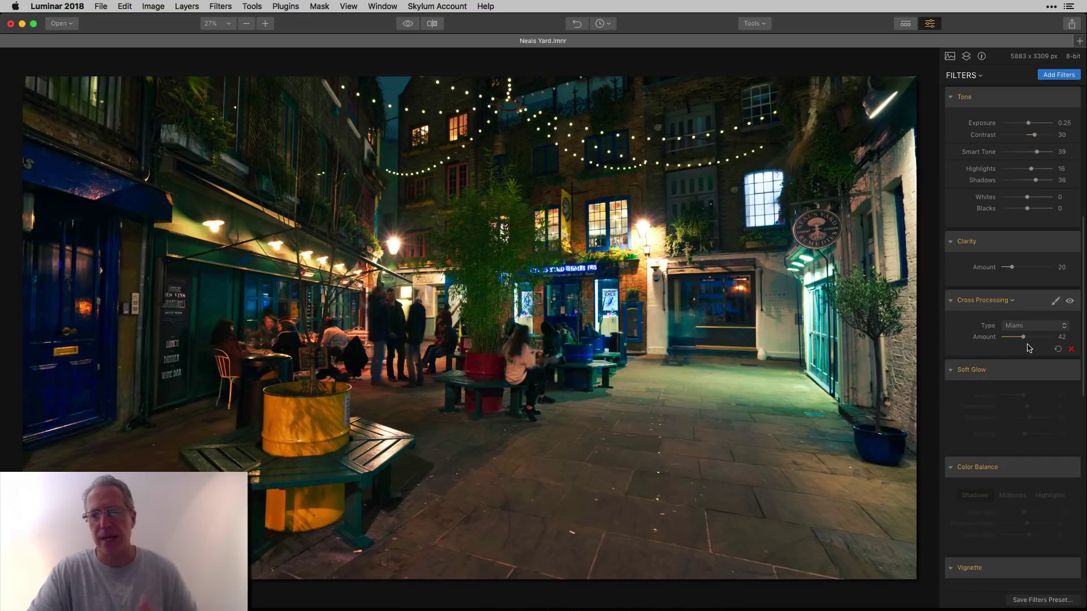
{"action": "scroll", "coordinate": [1029, 349], "scroll_direction": "down", "scroll_amount": 4}
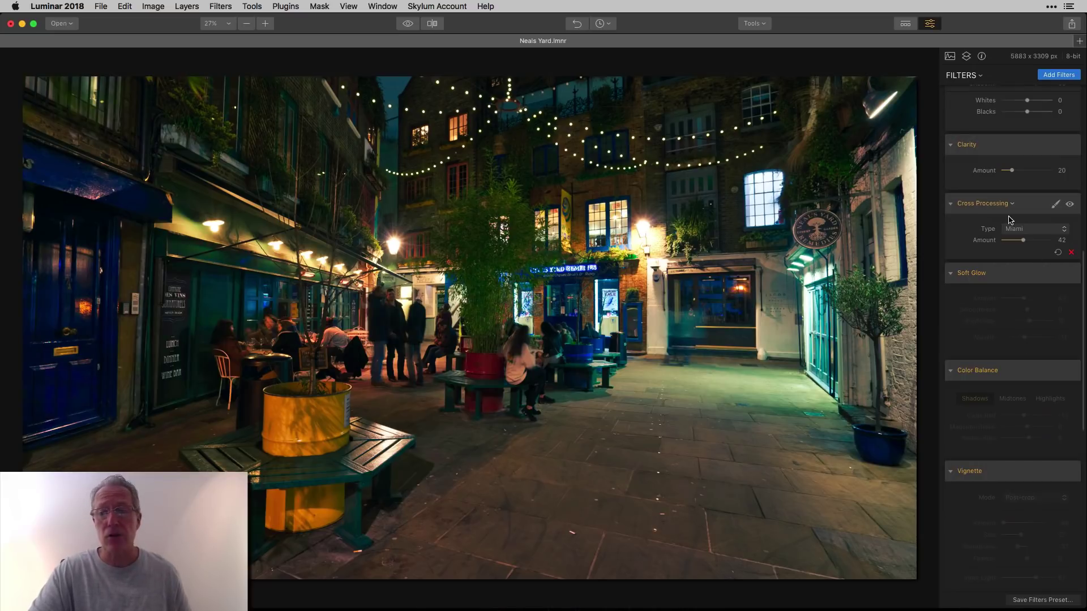
{"action": "scroll", "coordinate": [1036, 262], "scroll_direction": "down", "scroll_amount": 3}
{"action": "left_click", "coordinate": [1069, 212]}
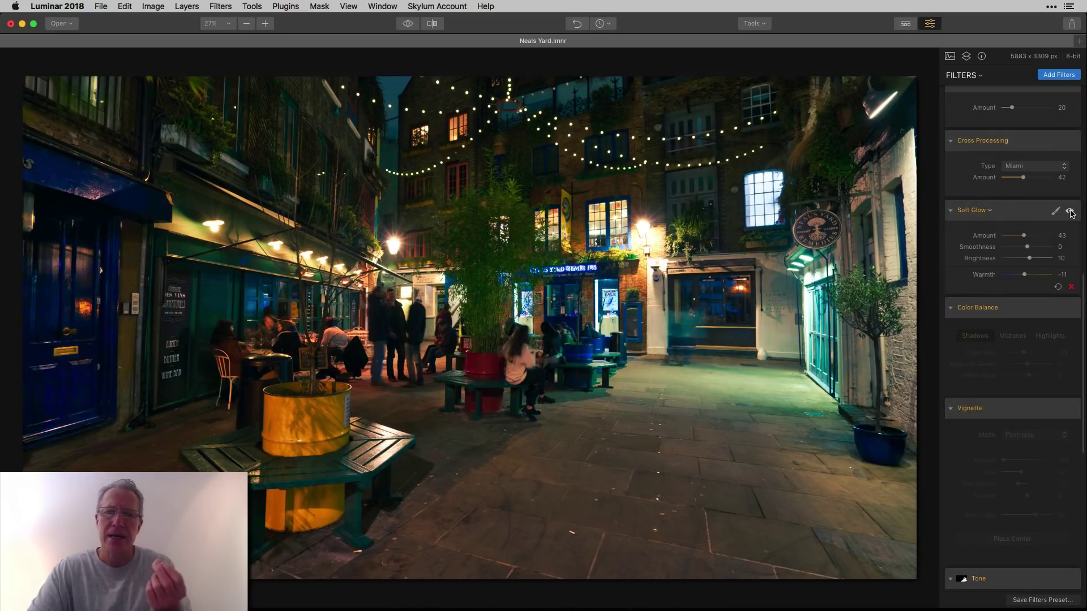
{"action": "scroll", "coordinate": [1070, 226], "scroll_direction": "down", "scroll_amount": 2}
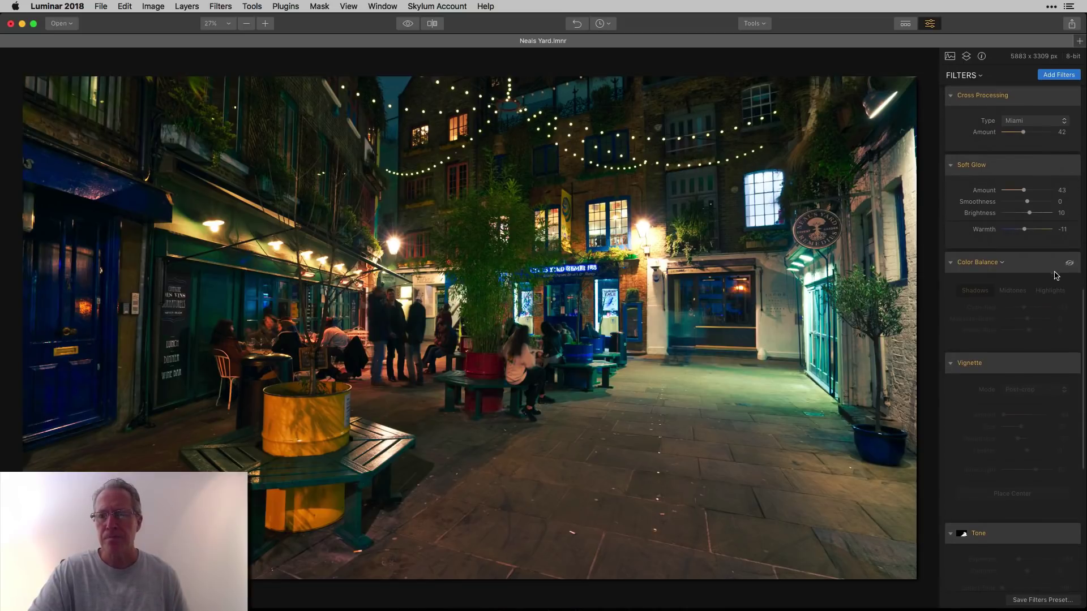
{"action": "left_click", "coordinate": [1070, 265]}
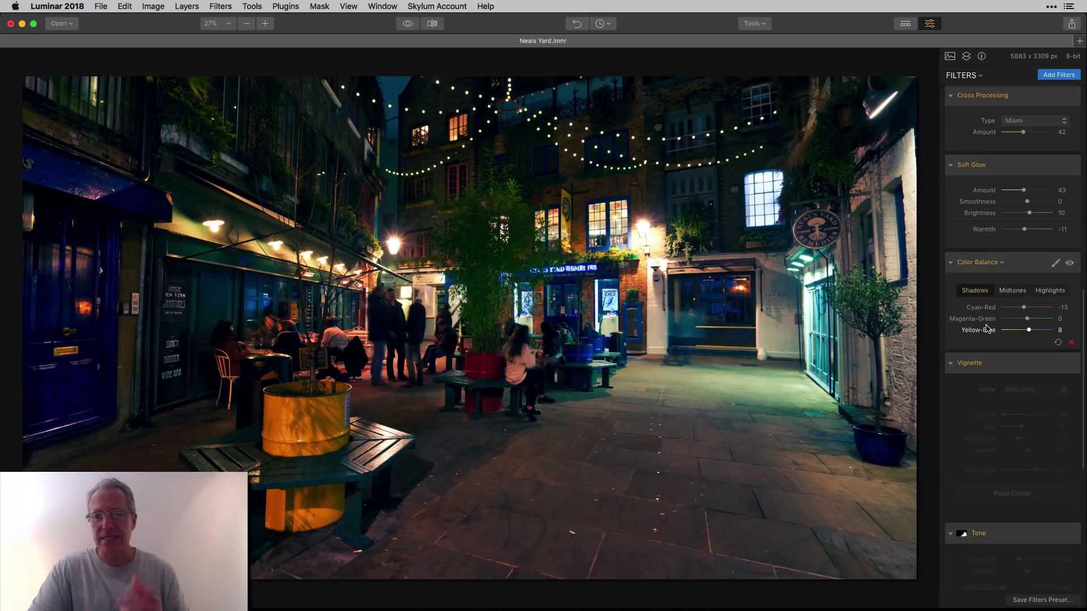
{"action": "left_click", "coordinate": [1069, 263]}
{"action": "left_click", "coordinate": [1070, 263]}
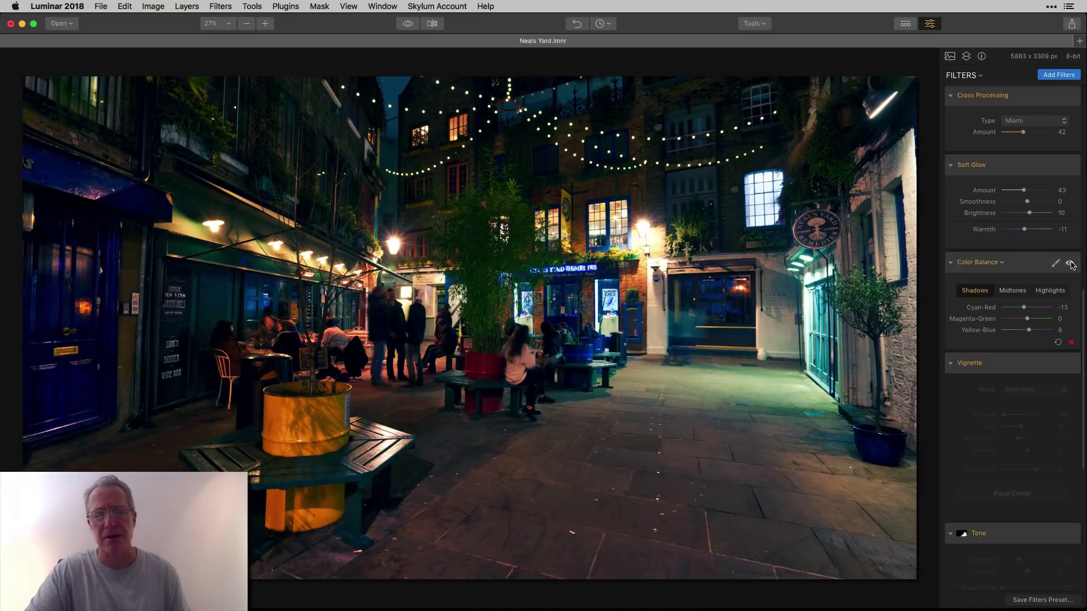
{"action": "scroll", "coordinate": [1045, 317], "scroll_direction": "down", "scroll_amount": 5}
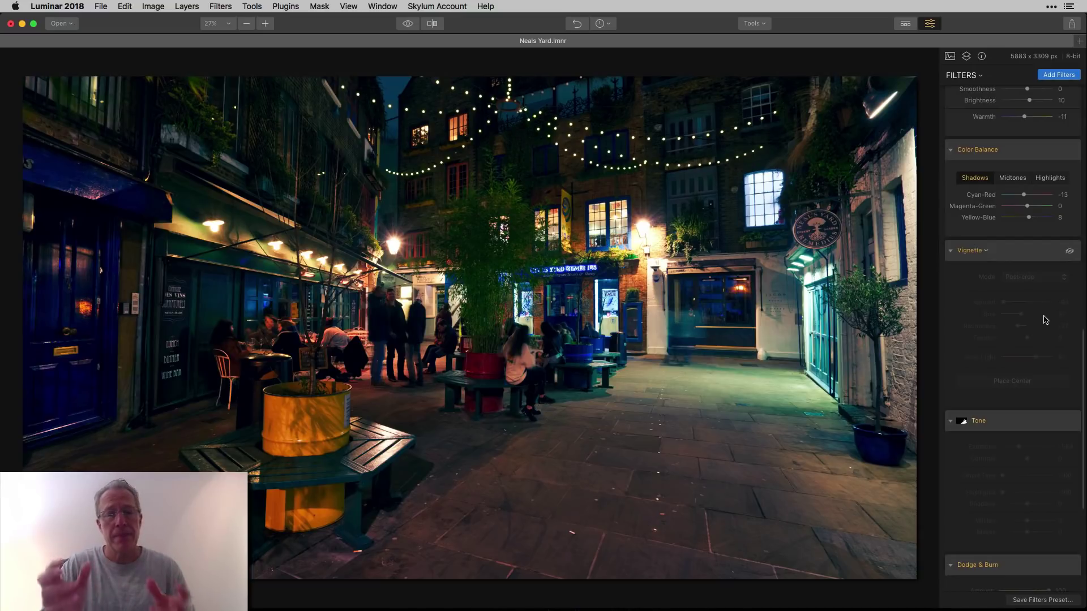
Enable the Vignette (Amount -94, Inner Light 67), place its centre, and compare with it off
{"action": "left_click", "coordinate": [1070, 251]}
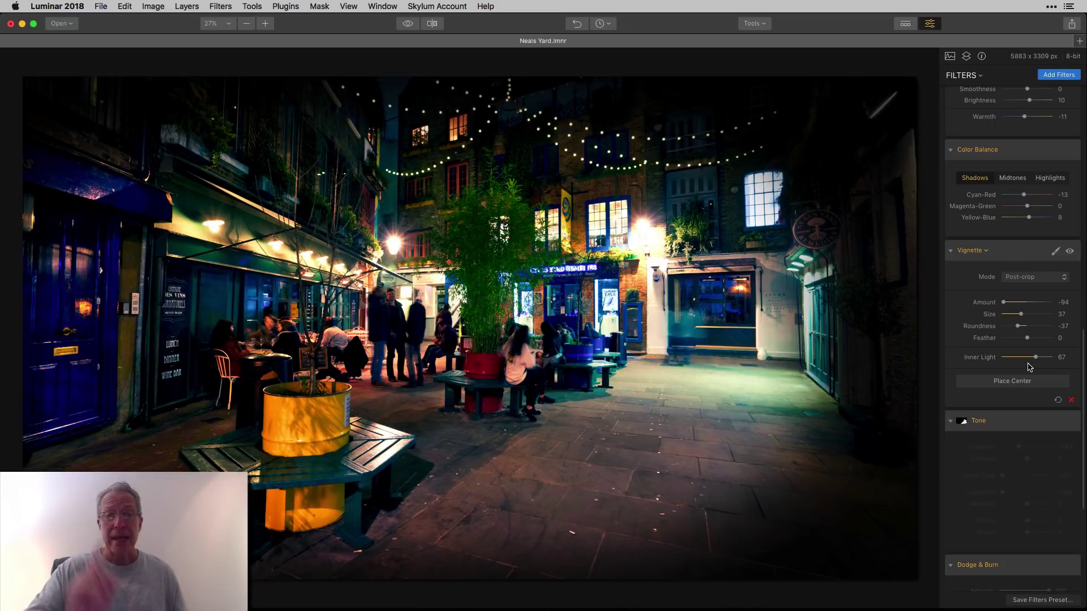
{"action": "left_click", "coordinate": [1028, 381]}
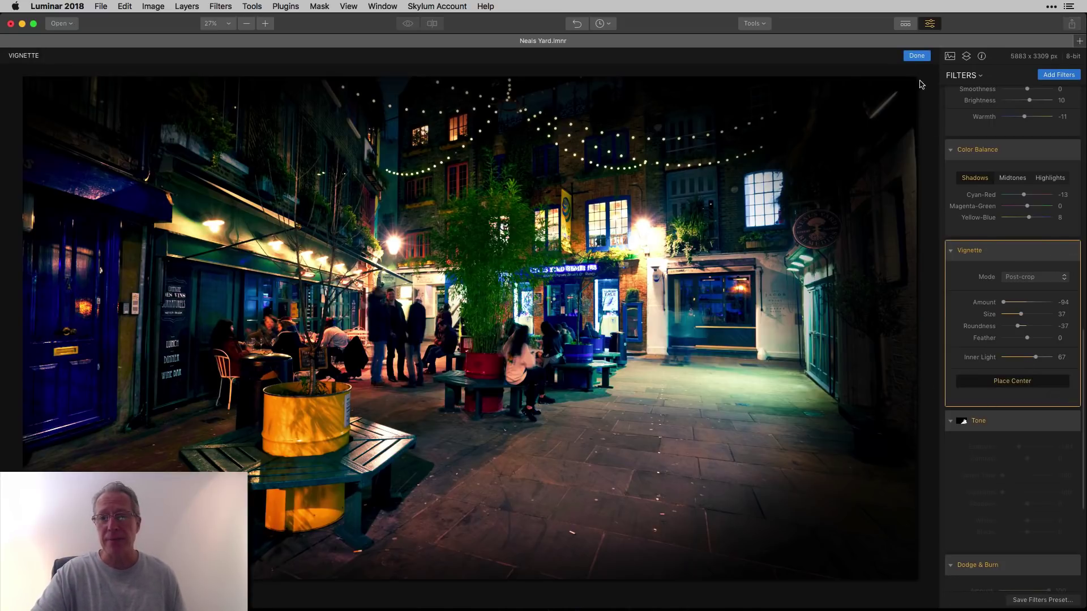
{"action": "left_click", "coordinate": [917, 56]}
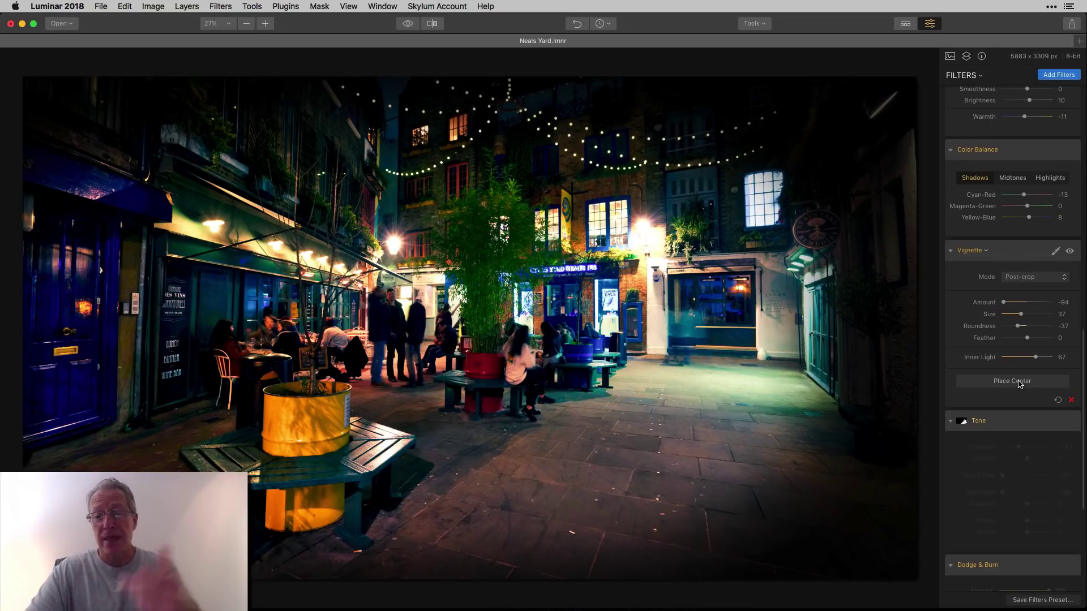
{"action": "left_click", "coordinate": [1070, 251]}
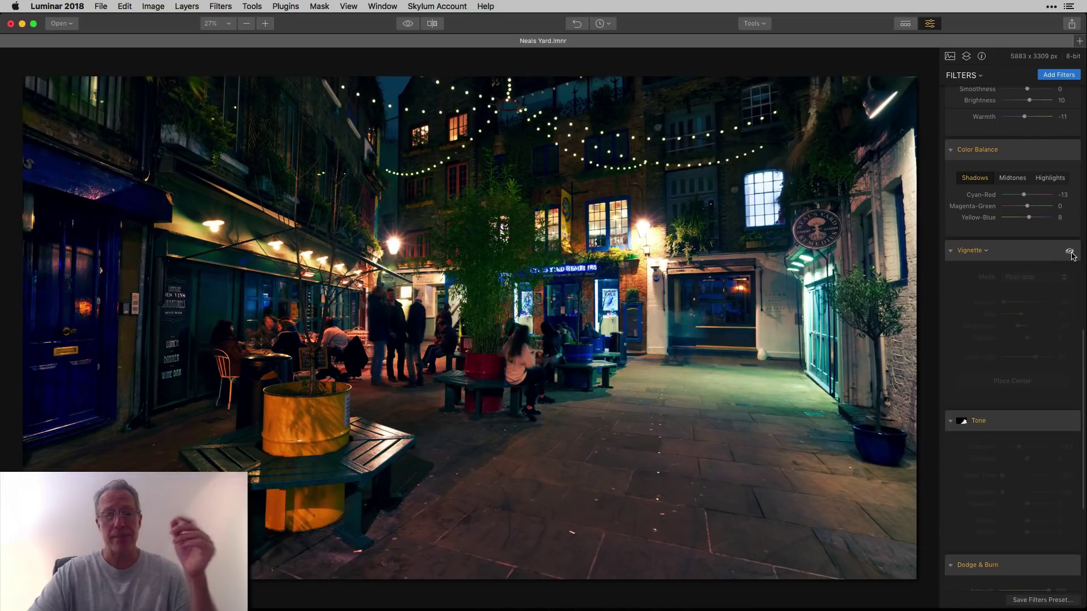
{"action": "left_click", "coordinate": [1070, 252]}
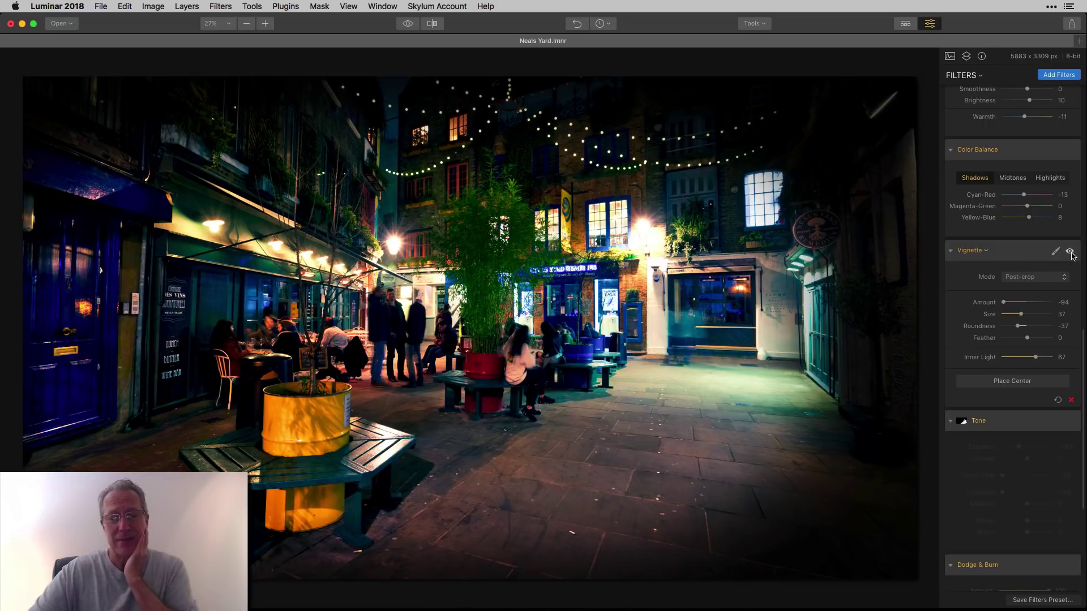
{"action": "scroll", "coordinate": [1058, 329], "scroll_direction": "down", "scroll_amount": 5}
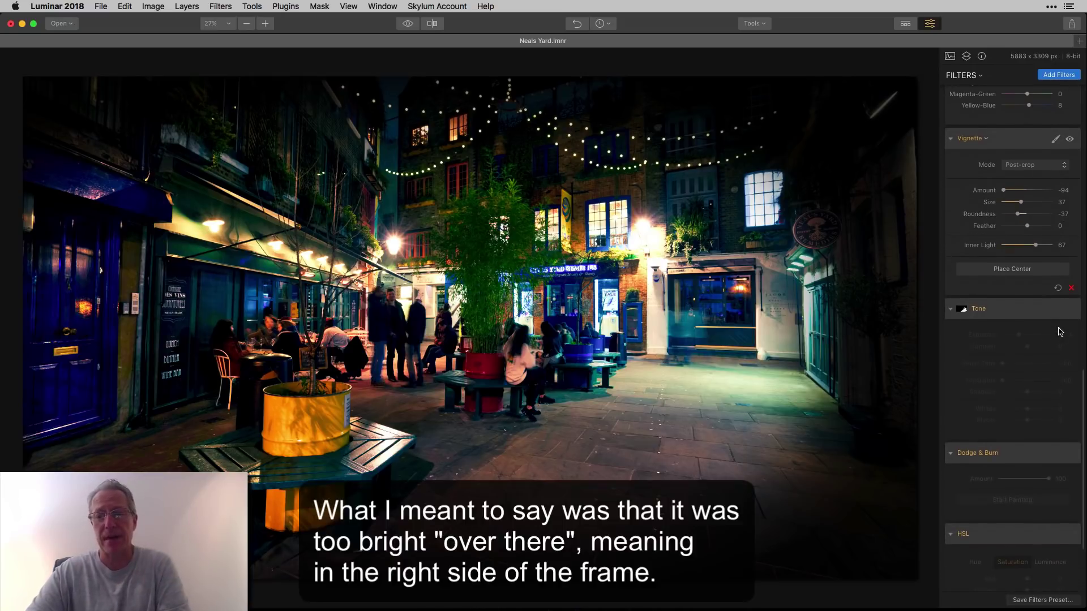
{"action": "mouse_move", "coordinate": [1069, 312]}
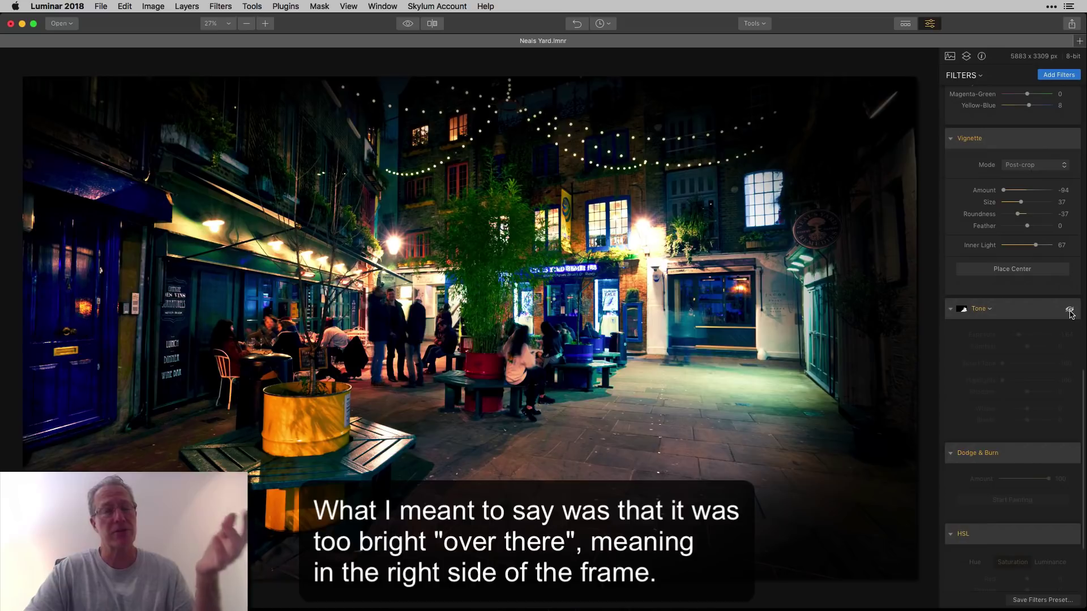
{"action": "left_click", "coordinate": [1070, 311]}
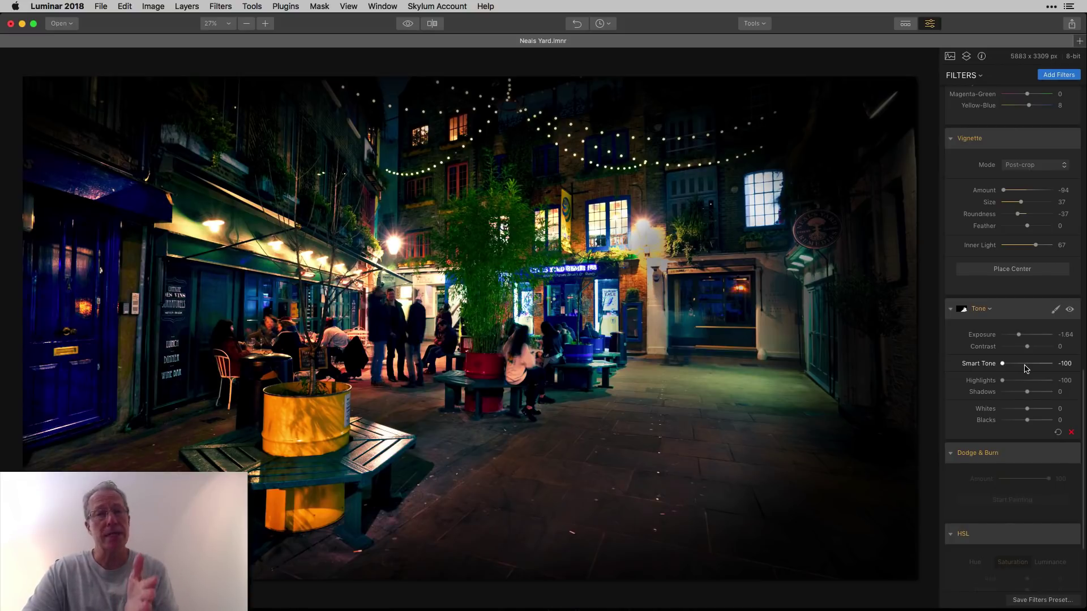
{"action": "left_click", "coordinate": [1069, 311]}
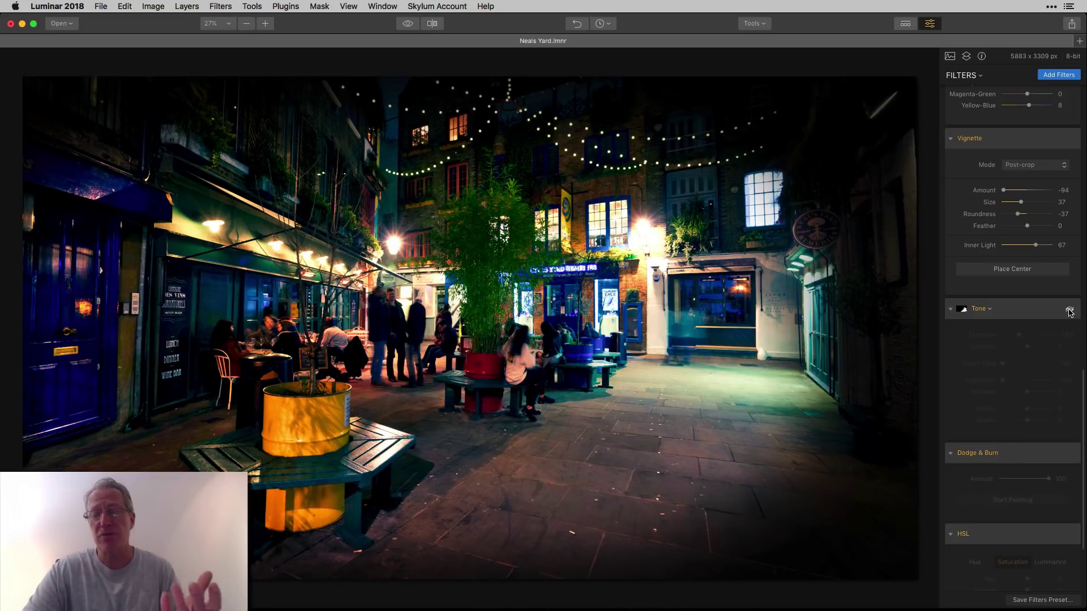
Brush a mask confining the Tone darkening to the courtyard's right side and lower-right pavement
{"action": "left_click", "coordinate": [1069, 311]}
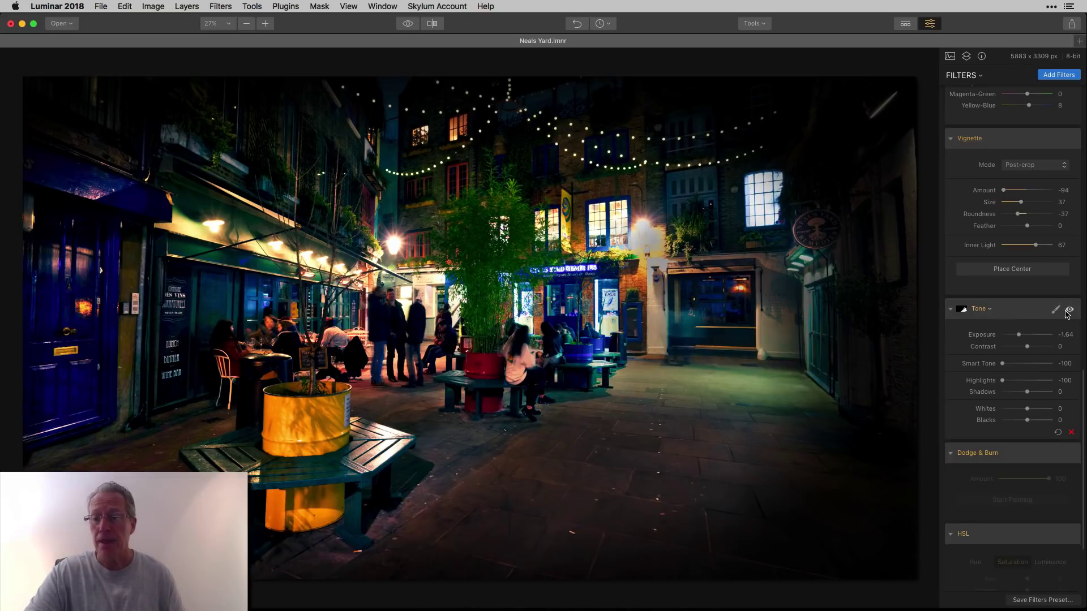
{"action": "left_click", "coordinate": [1055, 309]}
{"action": "left_click", "coordinate": [1015, 325]}
{"action": "left_click", "coordinate": [103, 55]}
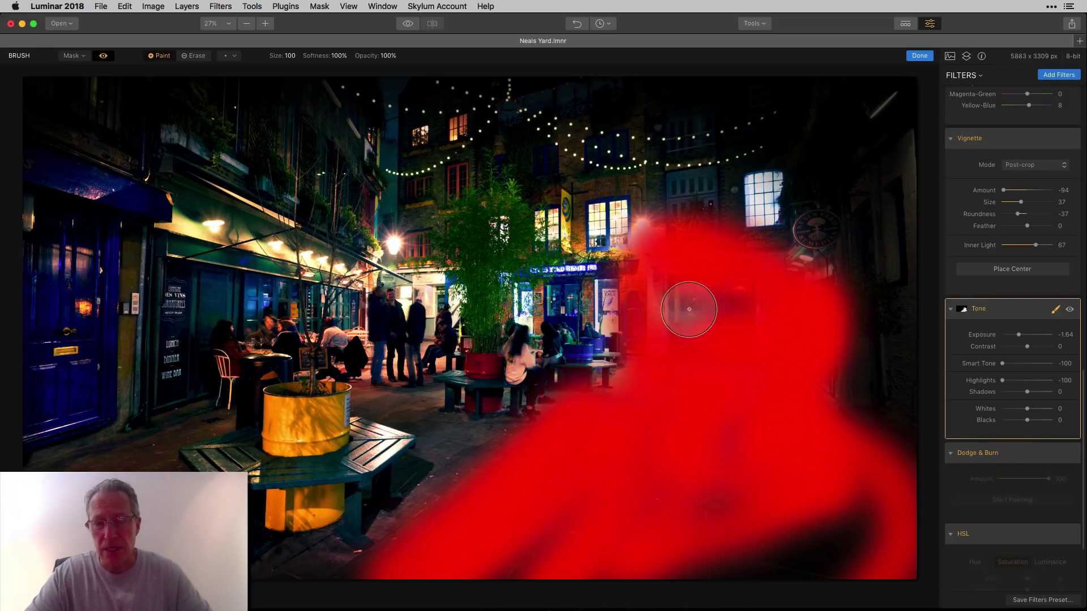
{"action": "mouse_move", "coordinate": [781, 504]}
{"action": "left_mouse_down"}
{"action": "mouse_move", "coordinate": [798, 554]}
{"action": "mouse_move", "coordinate": [811, 553]}
{"action": "mouse_move", "coordinate": [698, 466]}
{"action": "left_mouse_up"}
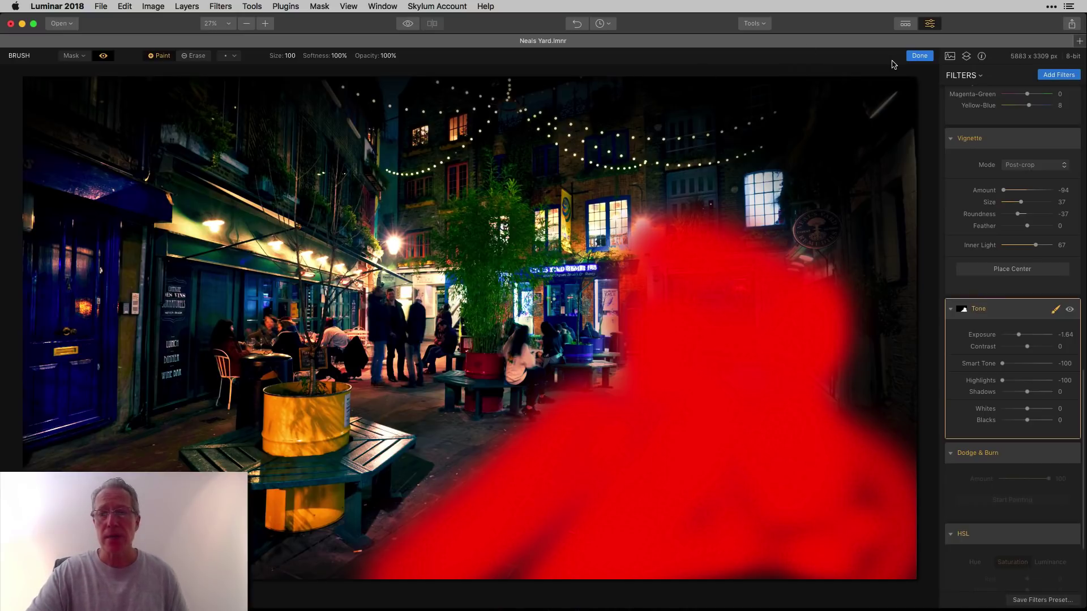
{"action": "left_click", "coordinate": [920, 56]}
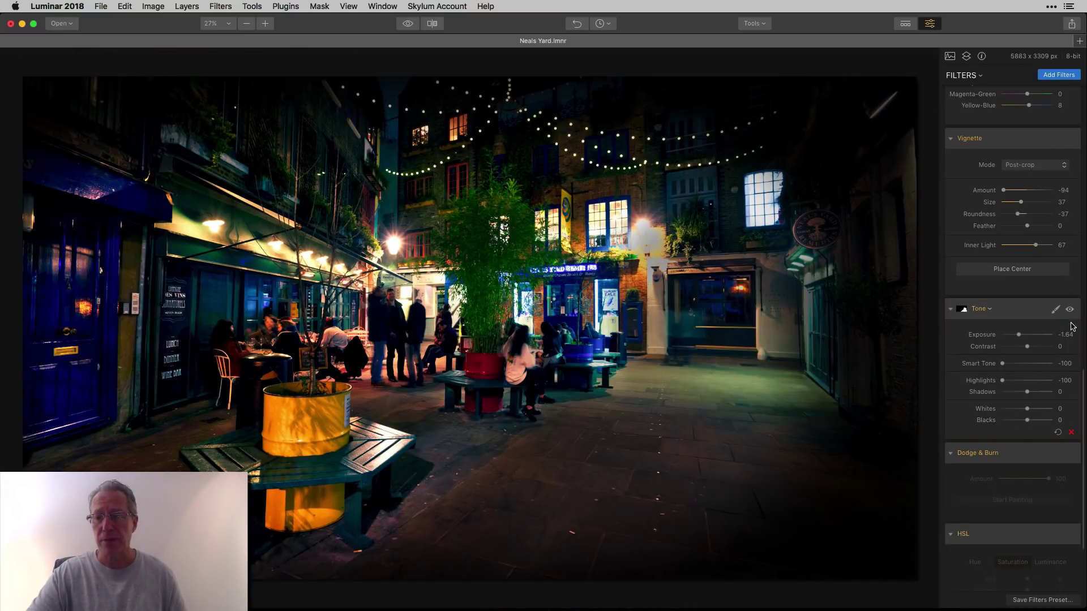
{"action": "left_click", "coordinate": [1069, 310]}
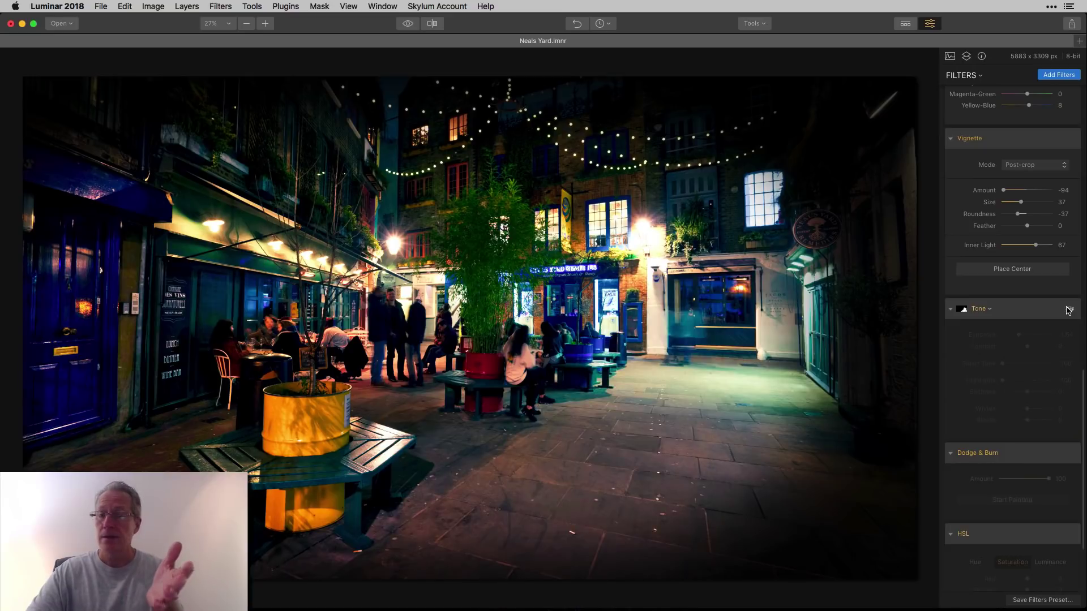
{"action": "left_click", "coordinate": [1068, 309]}
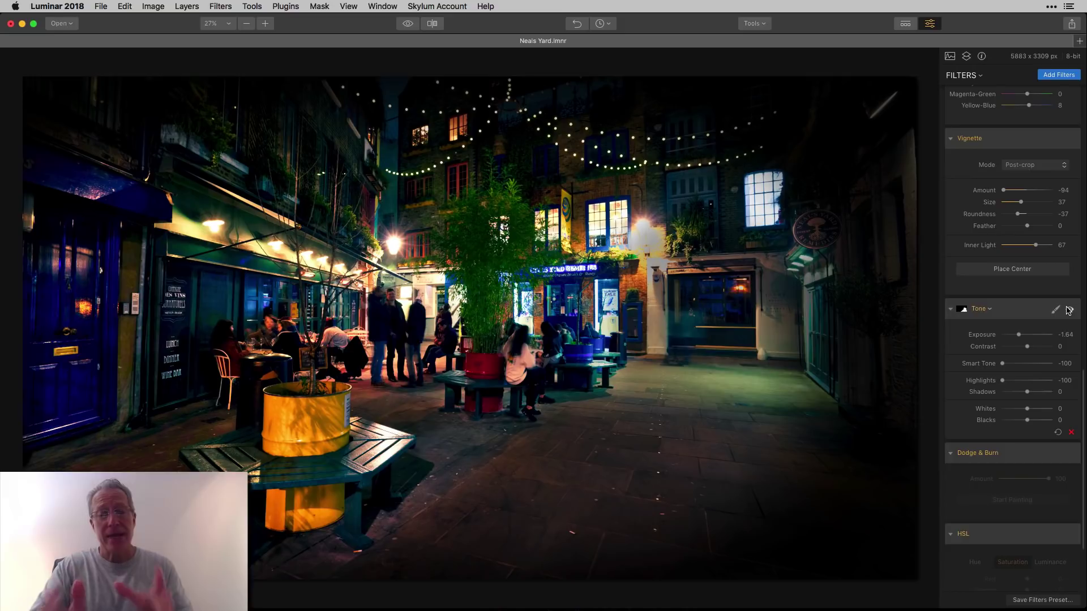
Enable Dodge & Burn at Amount 100, burn the pavement at 30% brush strength, and compare
{"action": "scroll", "coordinate": [1064, 375], "scroll_direction": "down", "scroll_amount": 3}
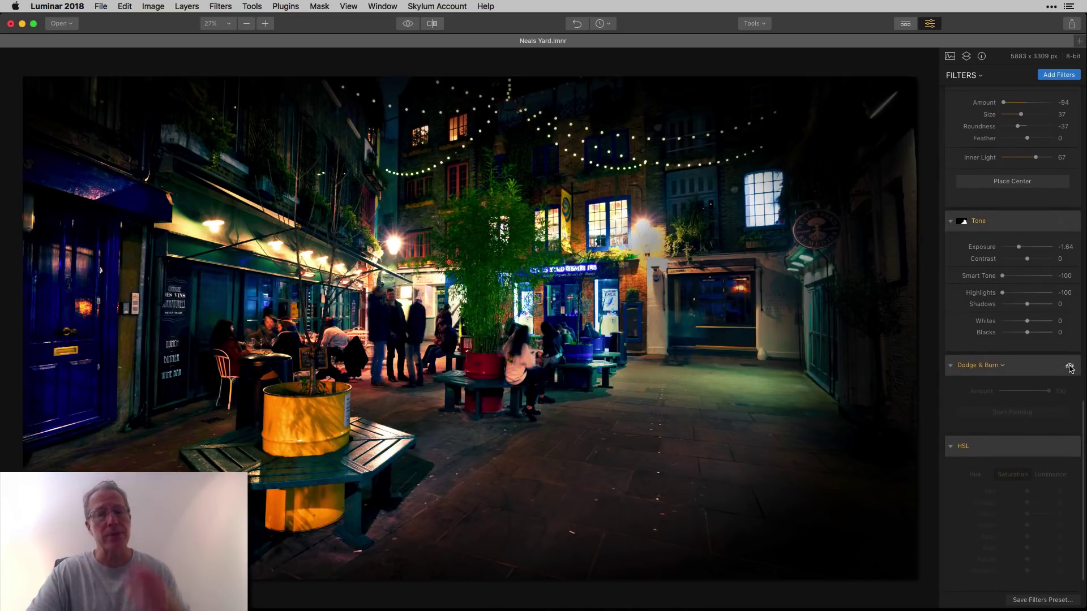
{"action": "left_click", "coordinate": [1069, 367]}
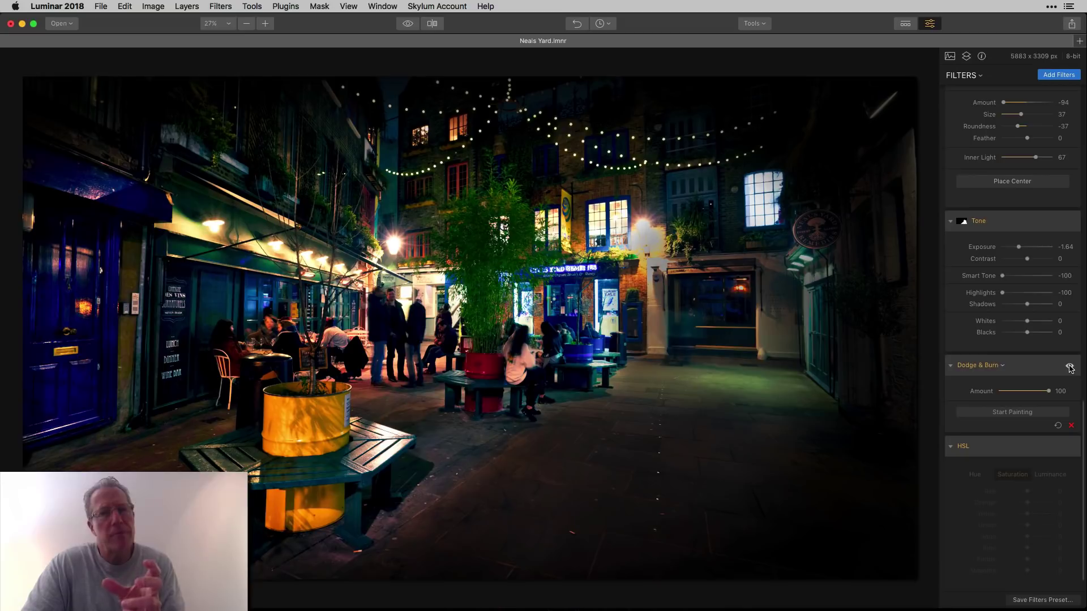
{"action": "left_click", "coordinate": [1025, 414]}
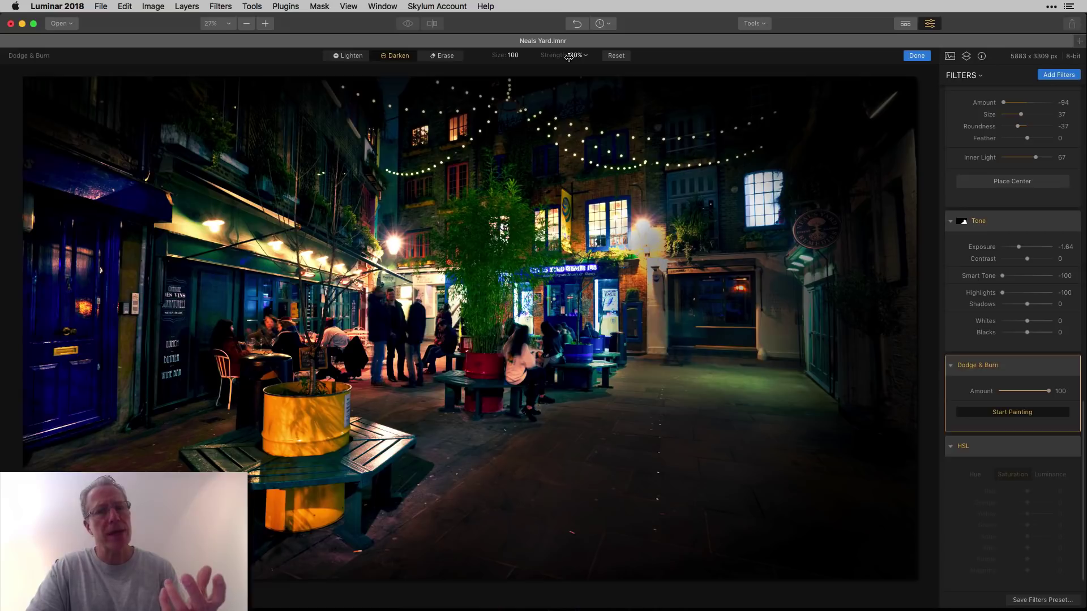
{"action": "key", "text": "3"}
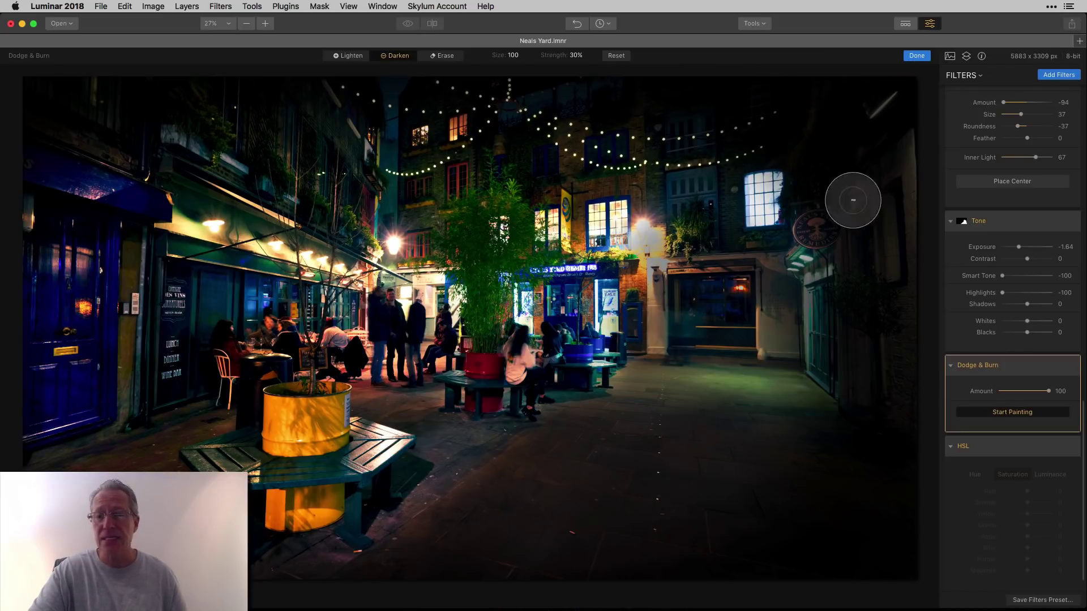
{"action": "left_click", "coordinate": [917, 56]}
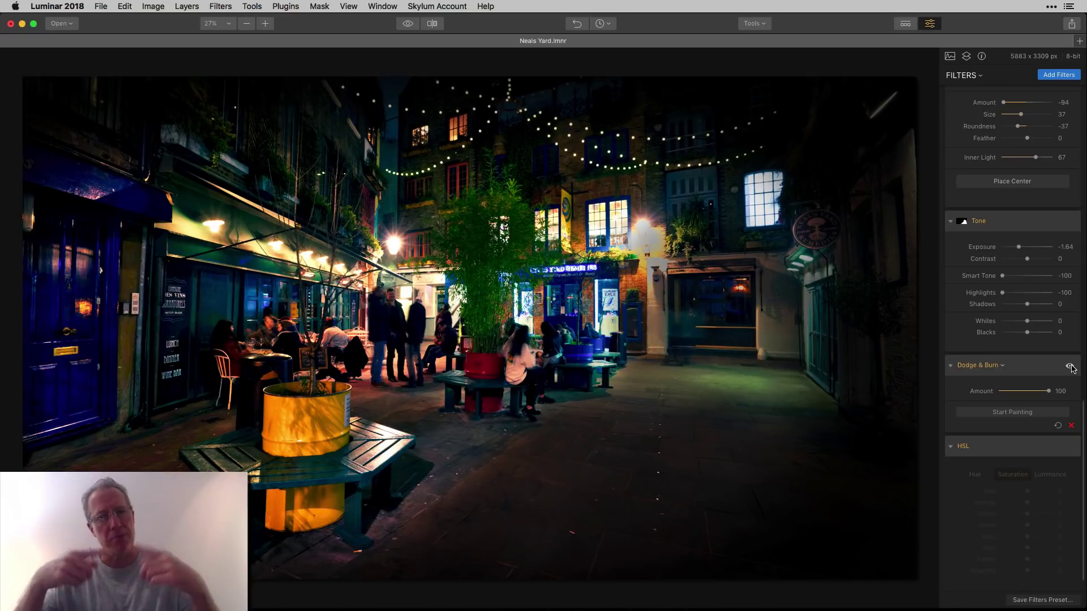
{"action": "left_click", "coordinate": [1071, 366]}
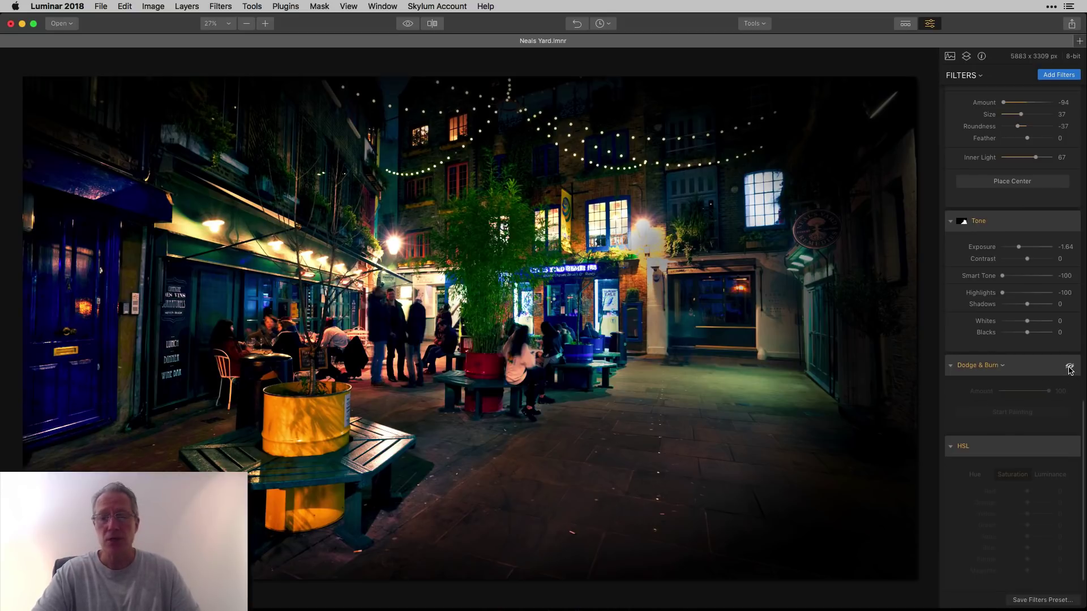
{"action": "left_click", "coordinate": [1069, 368]}
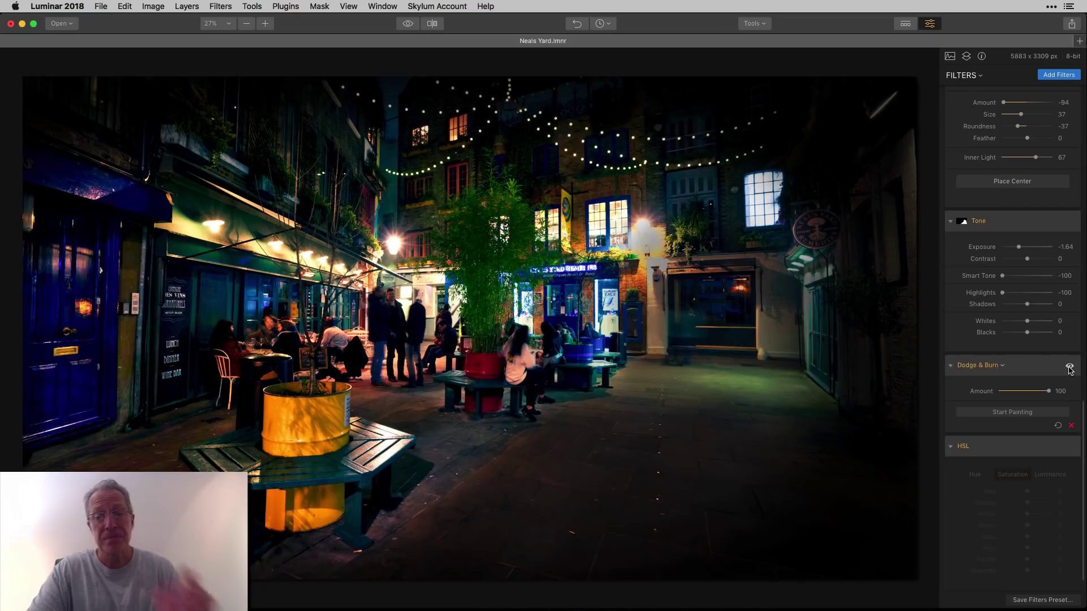
Turn on HSL, then set Blue to 51 under Luminance and -36 under Saturation
{"action": "scroll", "coordinate": [1069, 367], "scroll_direction": "down", "scroll_amount": 2}
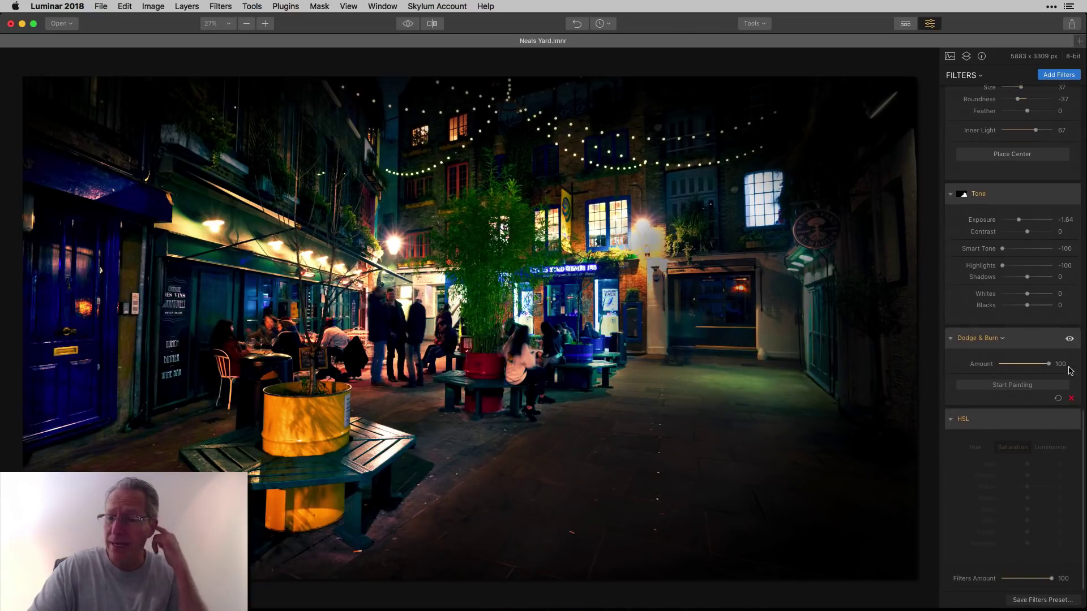
{"action": "left_click", "coordinate": [1070, 421]}
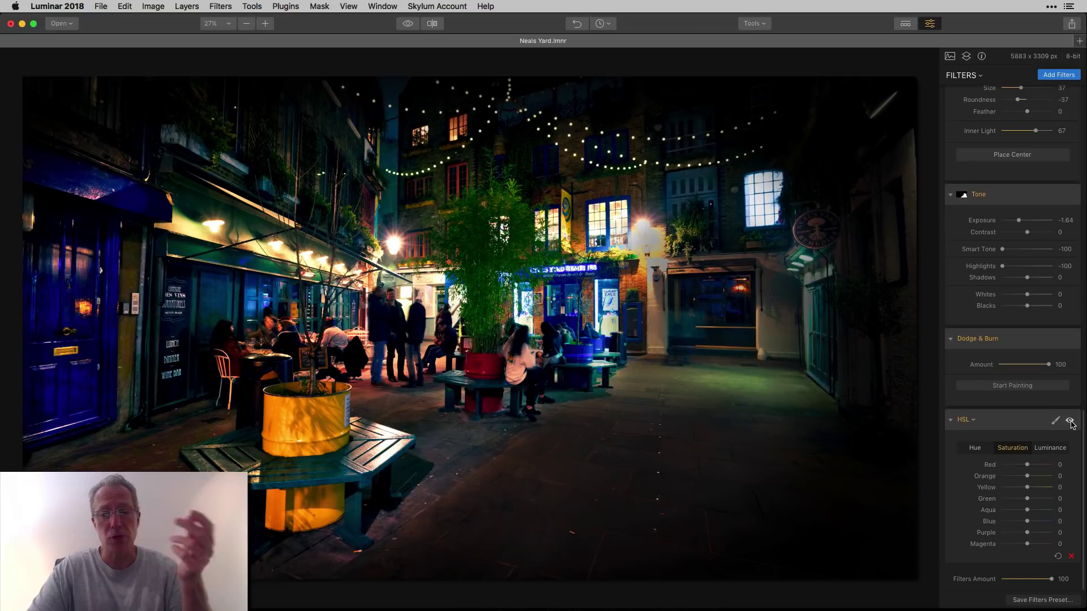
{"action": "left_click", "coordinate": [983, 452]}
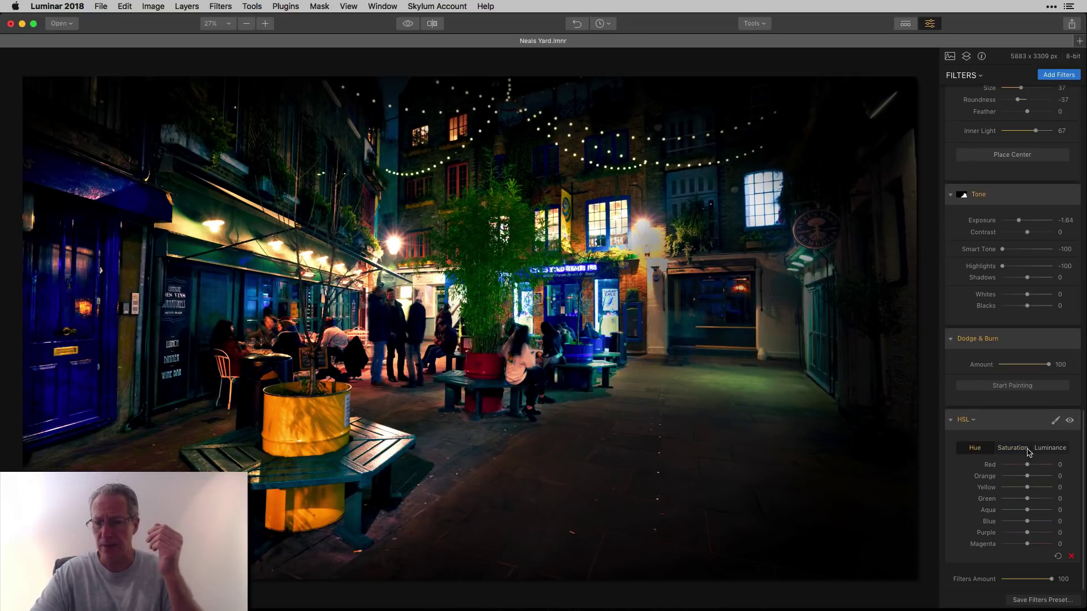
{"action": "left_click", "coordinate": [1050, 449]}
{"action": "left_click_drag", "start_coordinate": [1027, 521], "coordinate": [1039, 521]}
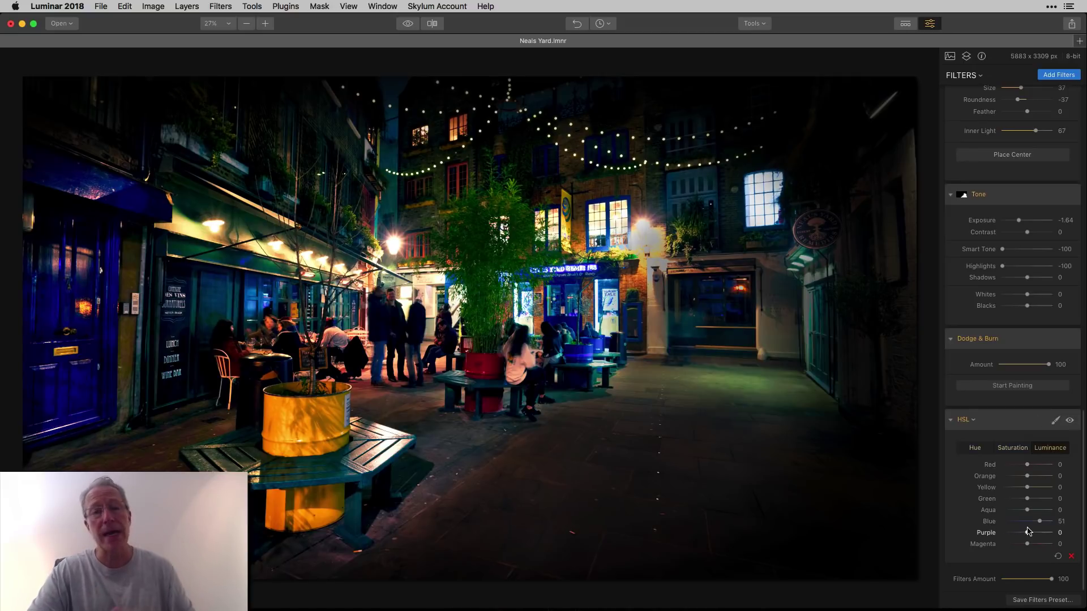
{"action": "left_click", "coordinate": [1008, 450]}
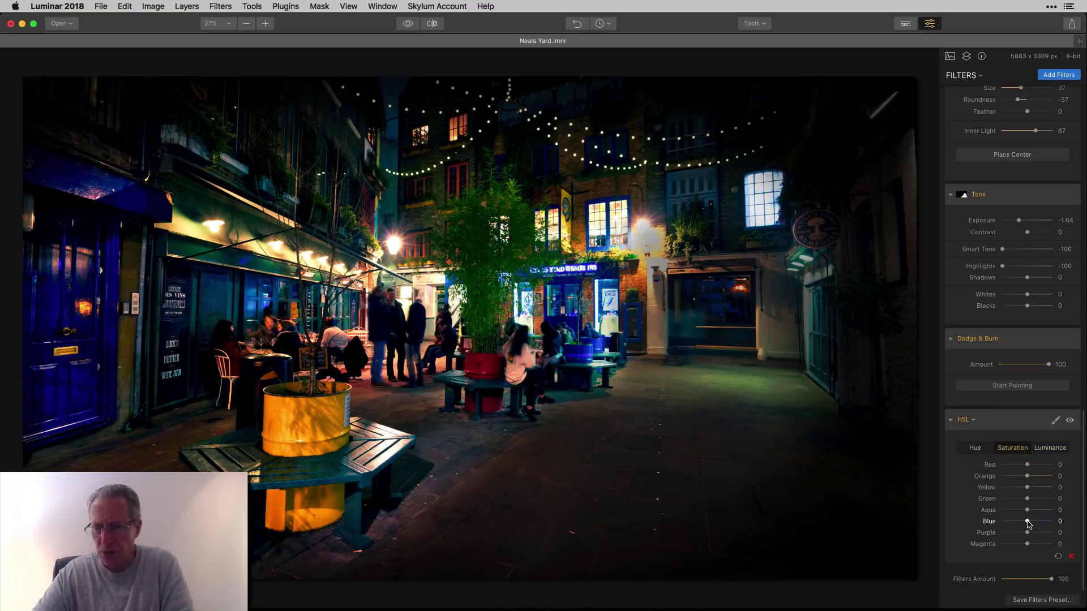
{"action": "left_click_drag", "start_coordinate": [1027, 521], "coordinate": [1019, 524]}
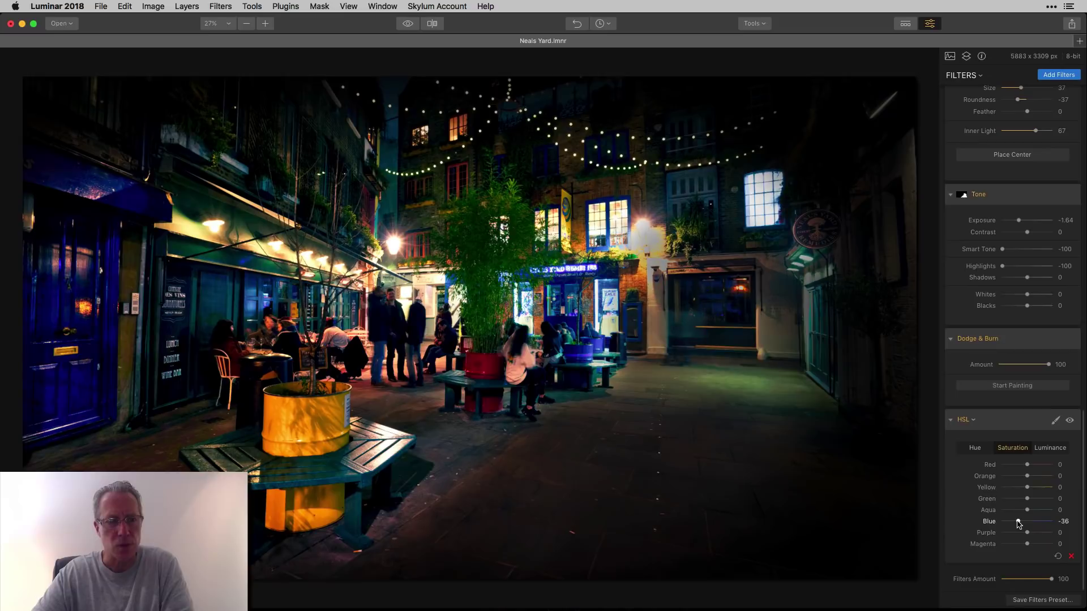
{"action": "left_click_drag", "start_coordinate": [1019, 524], "coordinate": [1019, 524]}
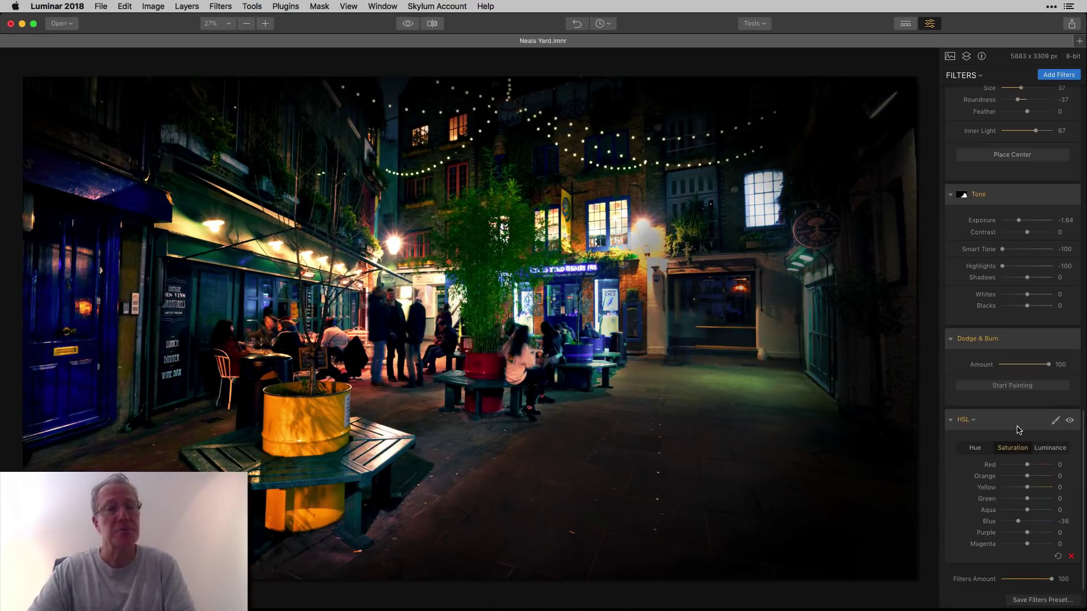
{"action": "scroll", "coordinate": [1017, 430], "scroll_direction": "up", "scroll_amount": 10}
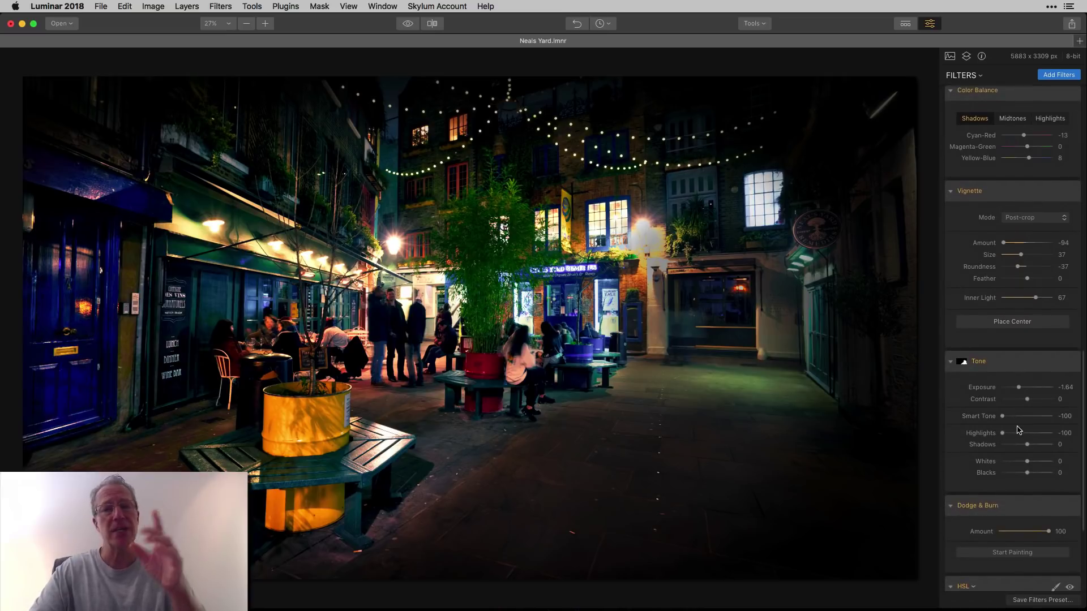
{"action": "scroll", "coordinate": [1018, 430], "scroll_direction": "down", "scroll_amount": 4}
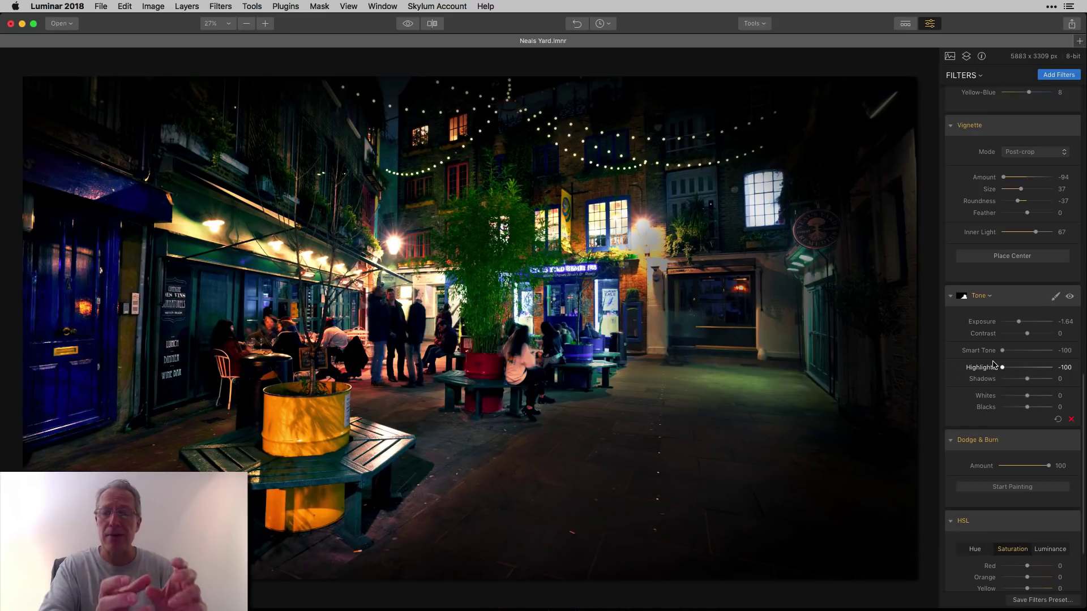
{"action": "scroll", "coordinate": [996, 351], "scroll_direction": "up", "scroll_amount": 8}
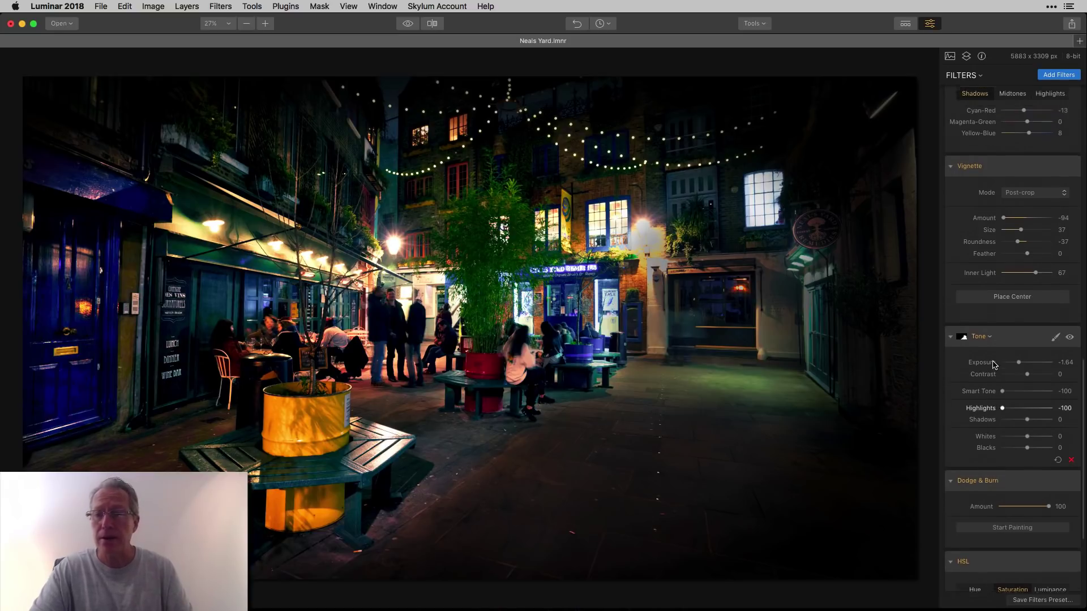
{"action": "scroll", "coordinate": [1011, 308], "scroll_direction": "up", "scroll_amount": 18}
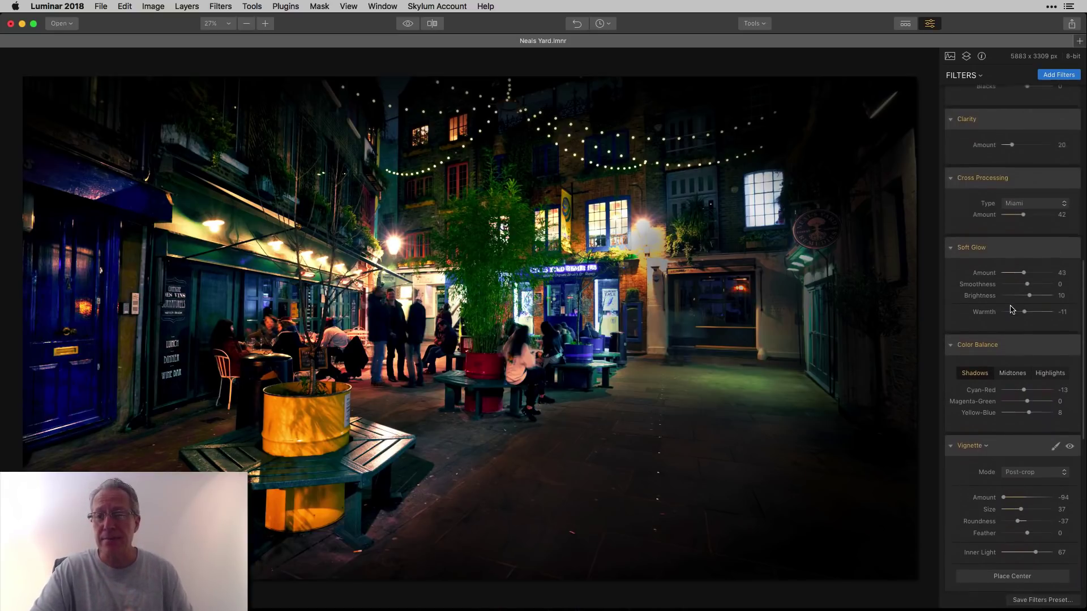
{"action": "scroll", "coordinate": [1019, 271], "scroll_direction": "up", "scroll_amount": 5}
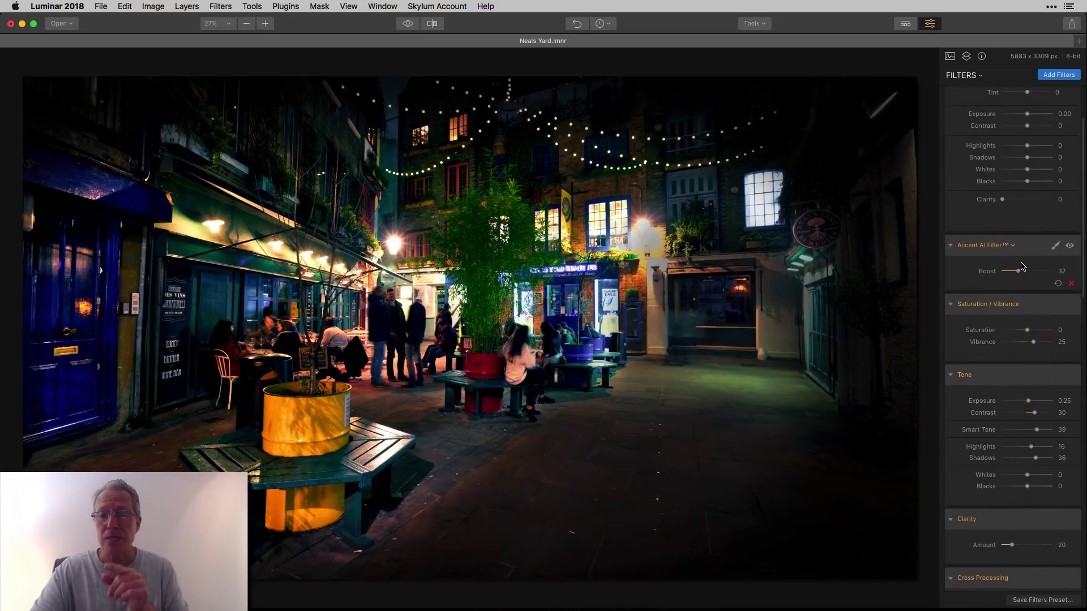
{"action": "scroll", "coordinate": [1022, 265], "scroll_direction": "down", "scroll_amount": 20}
{"action": "scroll", "coordinate": [1022, 266], "scroll_direction": "down", "scroll_amount": 6}
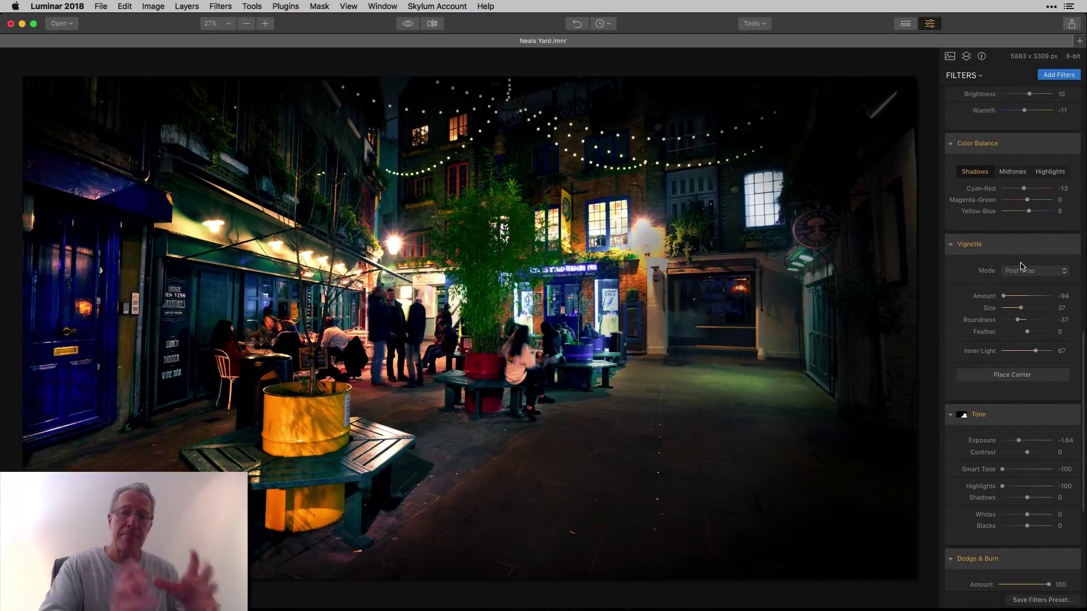
{"action": "scroll", "coordinate": [1021, 266], "scroll_direction": "down", "scroll_amount": 3}
{"action": "left_click", "coordinate": [432, 23]}
{"action": "left_click_drag", "start_coordinate": [467, 144], "coordinate": [873, 136]}
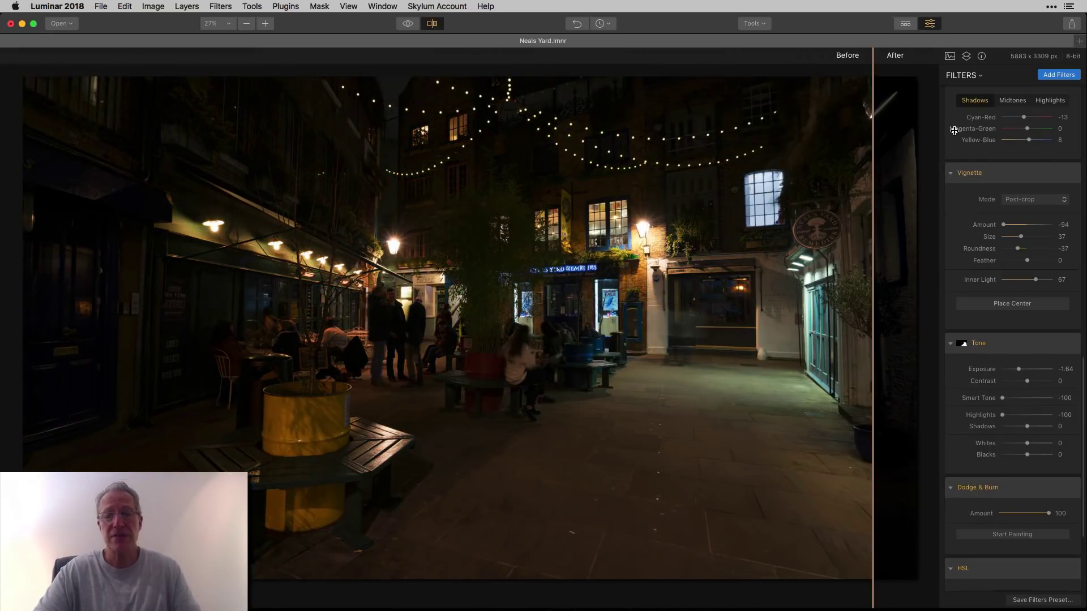
{"action": "left_click_drag", "start_coordinate": [952, 131], "coordinate": [130, 27]}
{"action": "left_click", "coordinate": [433, 24]}
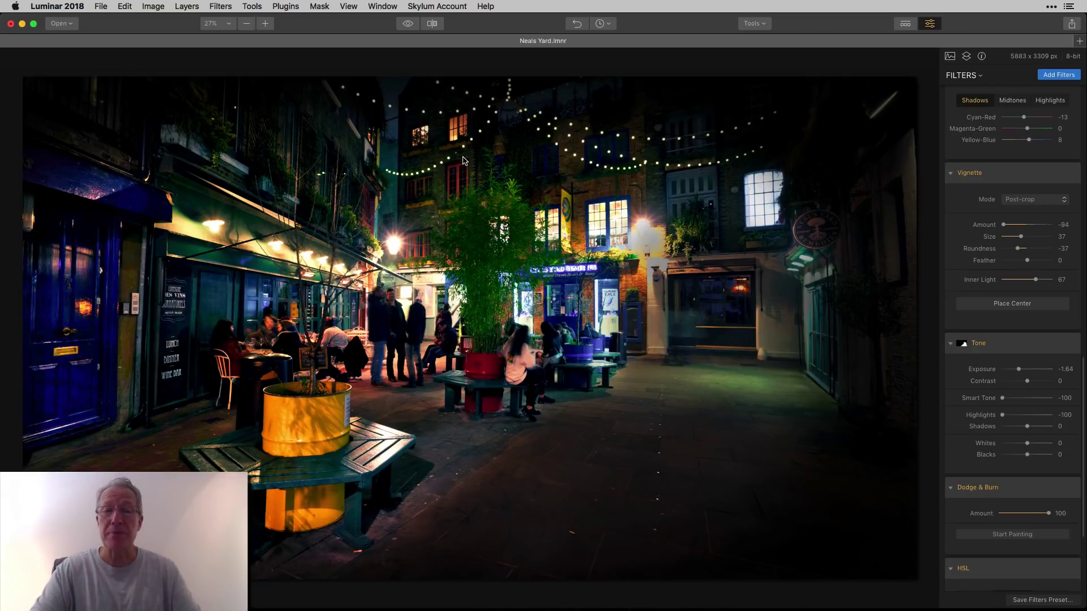
{"action": "left_click", "coordinate": [408, 25]}
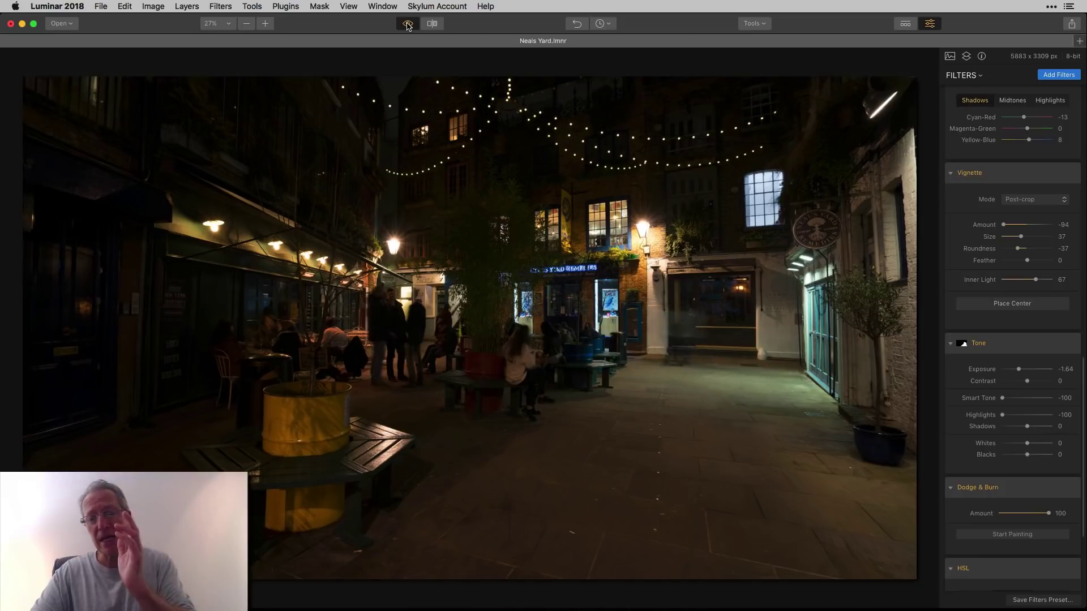
{"action": "left_click", "coordinate": [408, 26]}
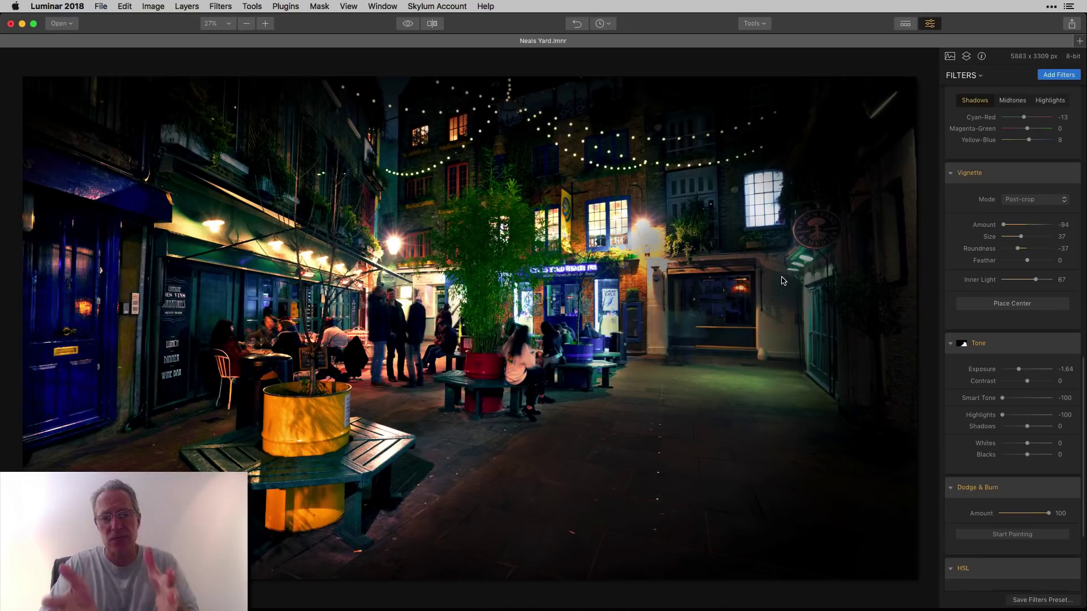
{"action": "left_click", "coordinate": [408, 25]}
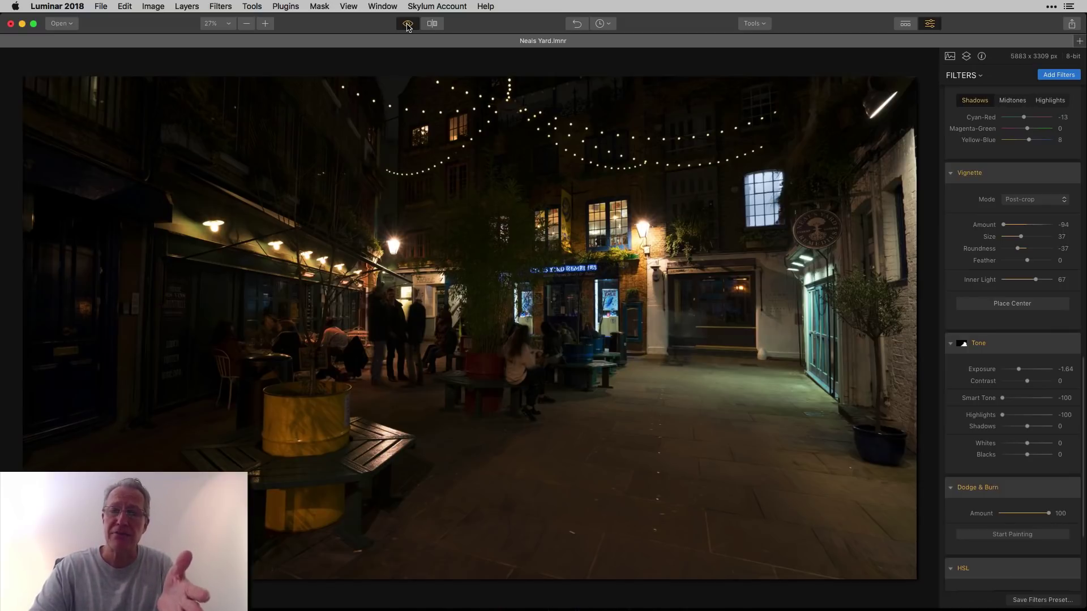
{"action": "left_click", "coordinate": [408, 25]}
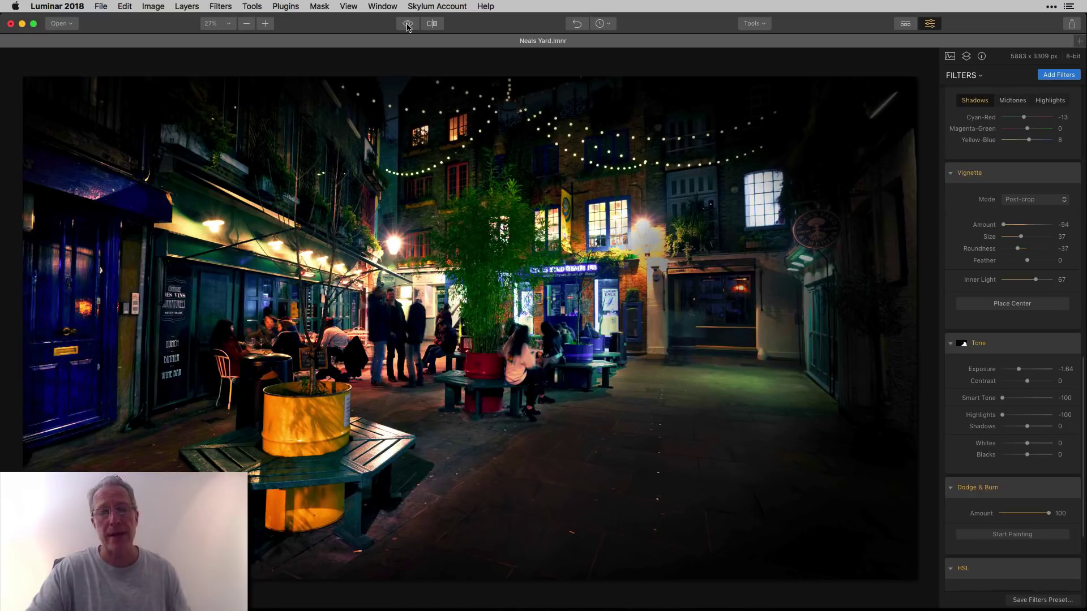